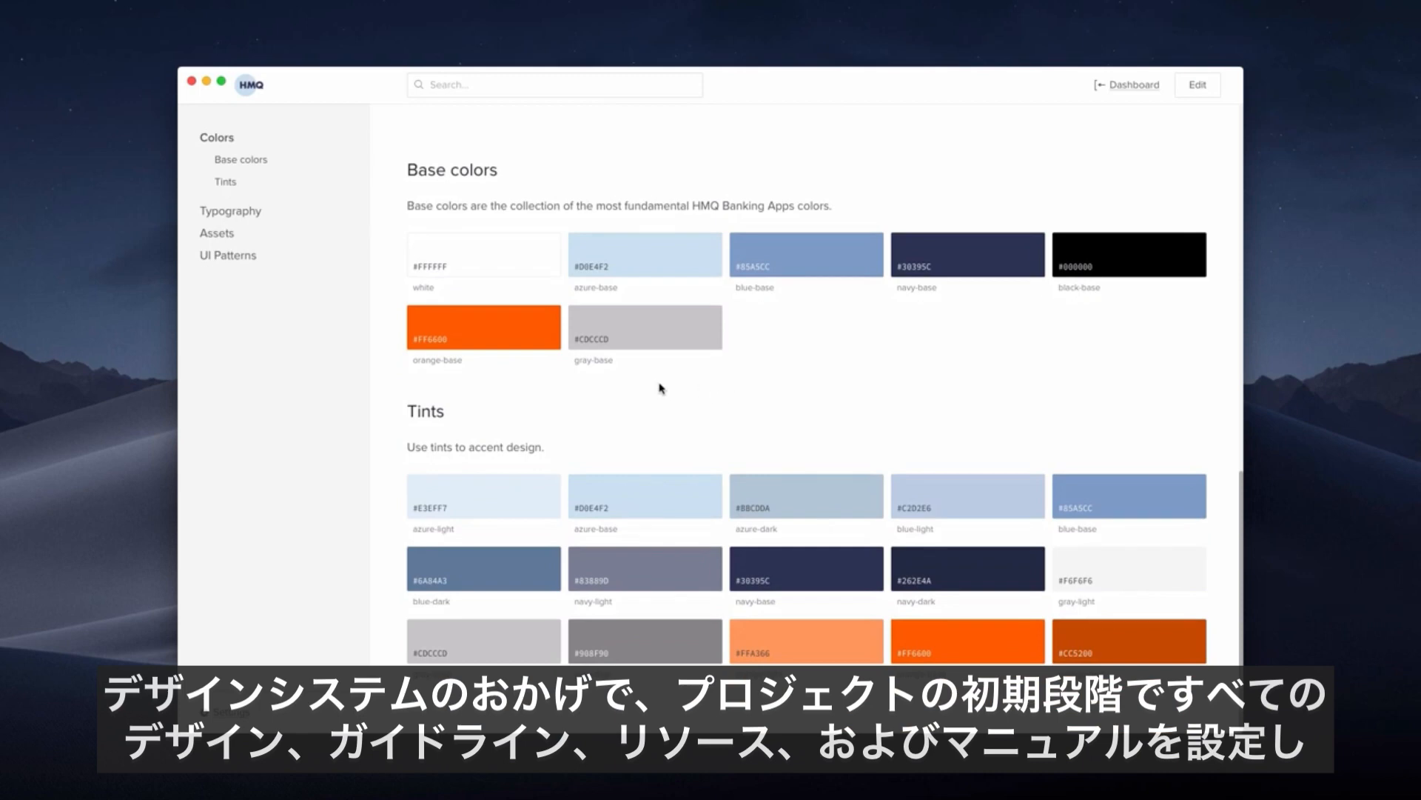
Review the Typography and UI Patterns pages of the HMQ design system, including the PrimaryButtonOrange example.
left_click(241, 214)
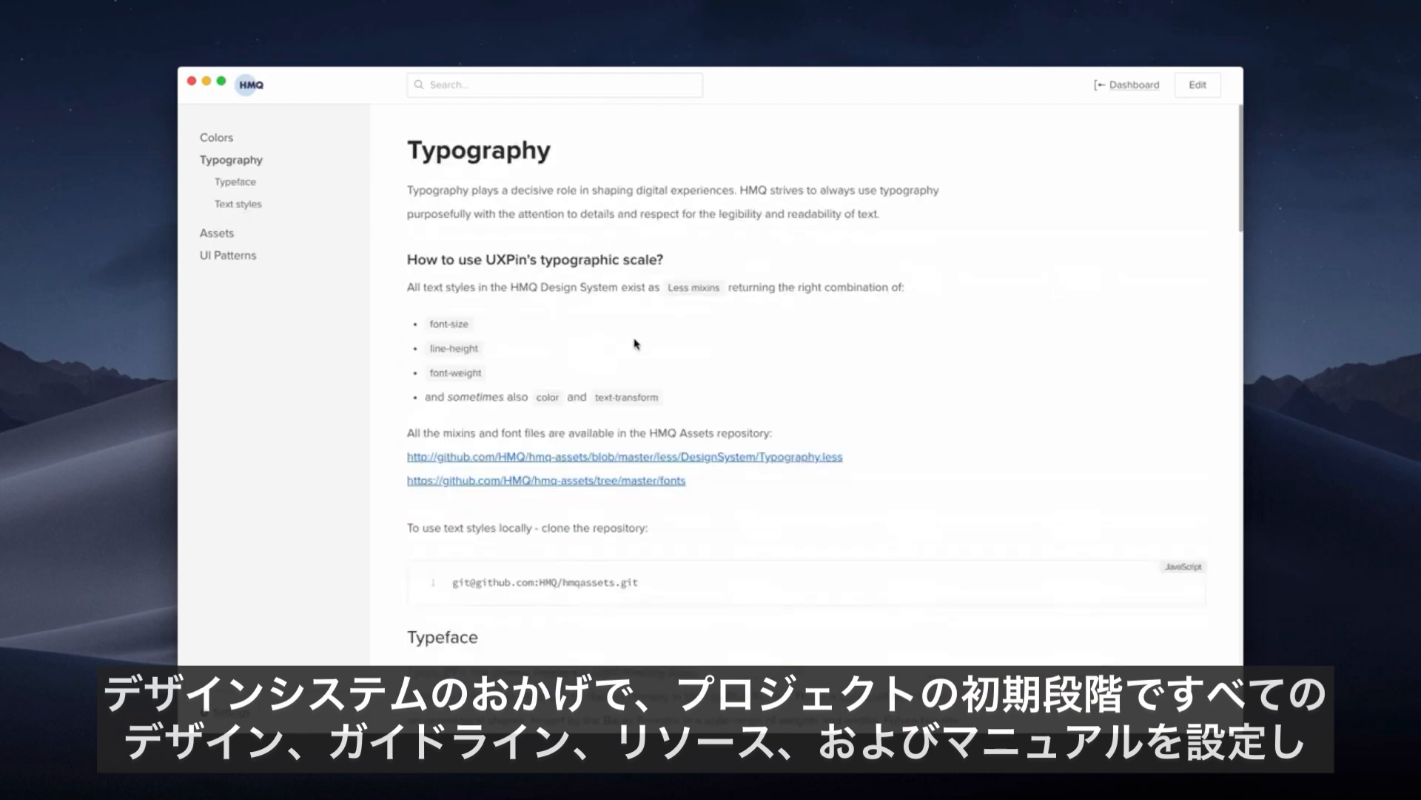
scroll(722, 353, "down", 7)
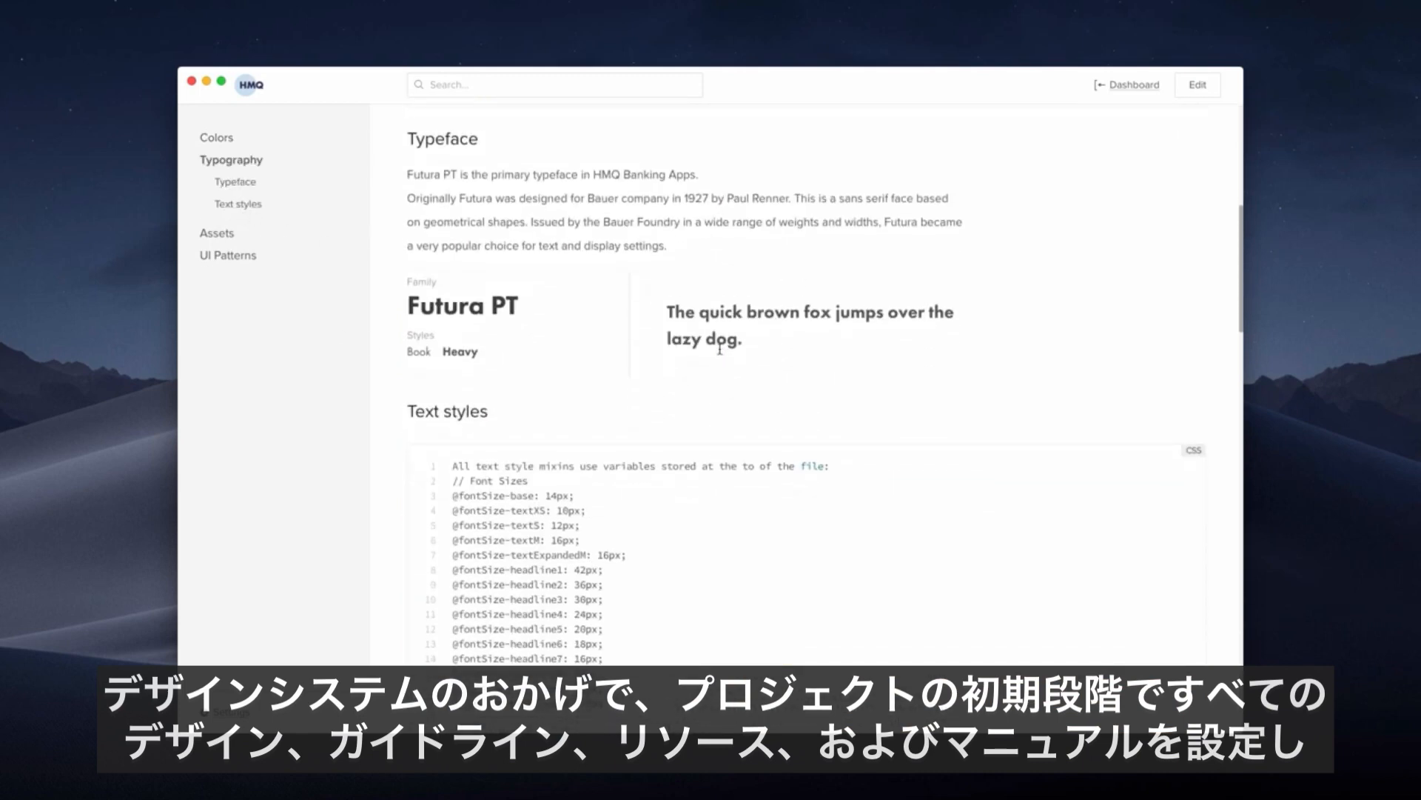
scroll(722, 351, "down", 9)
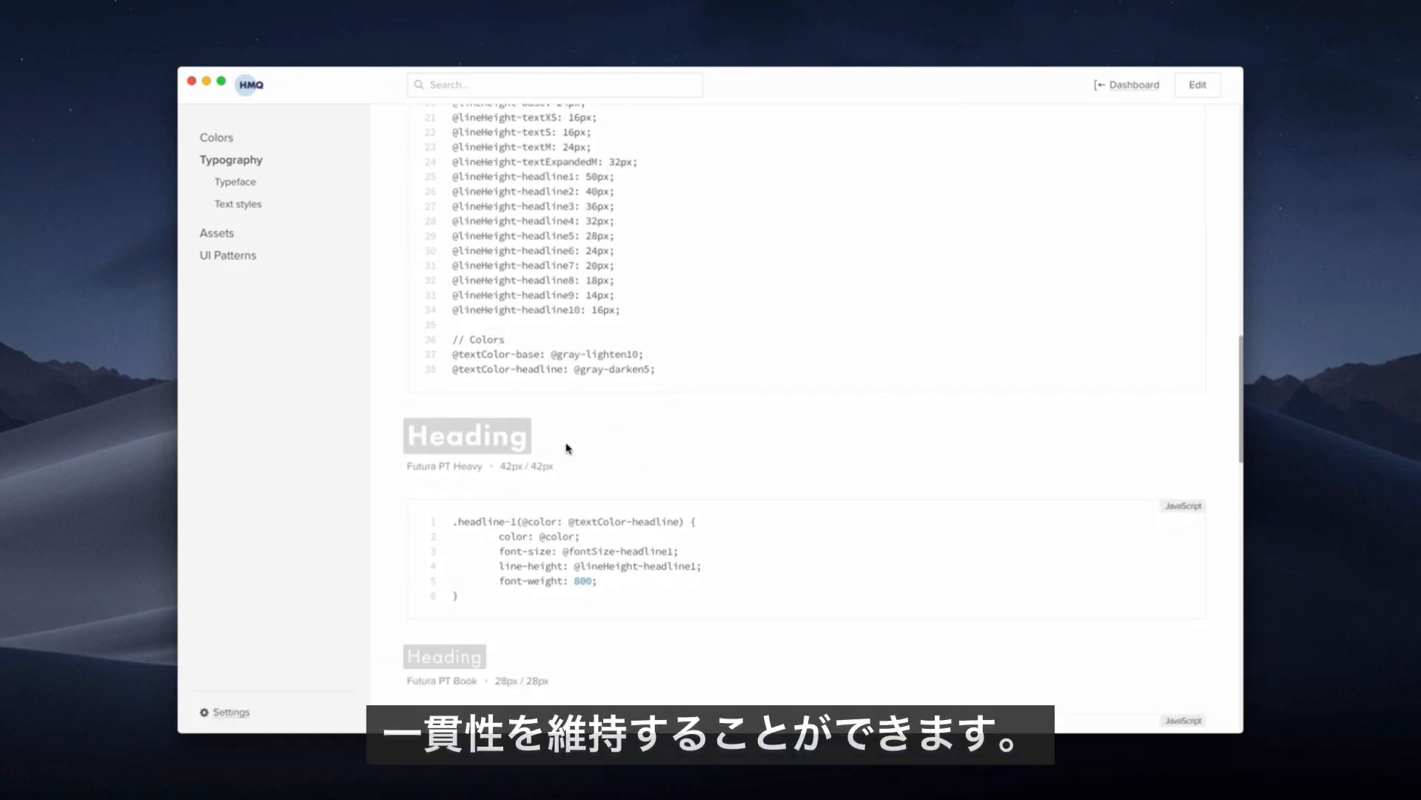
left_click(244, 264)
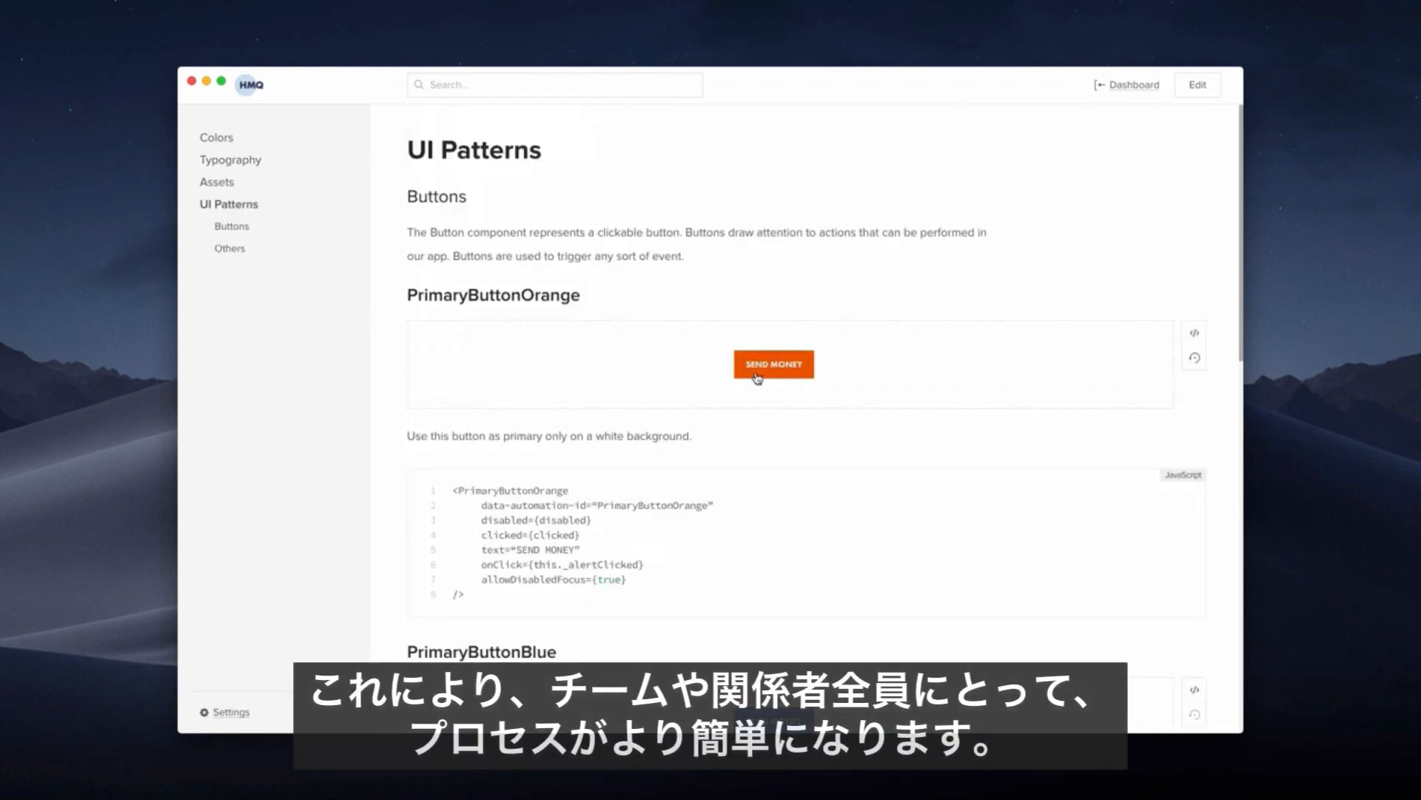
left_click(770, 363)
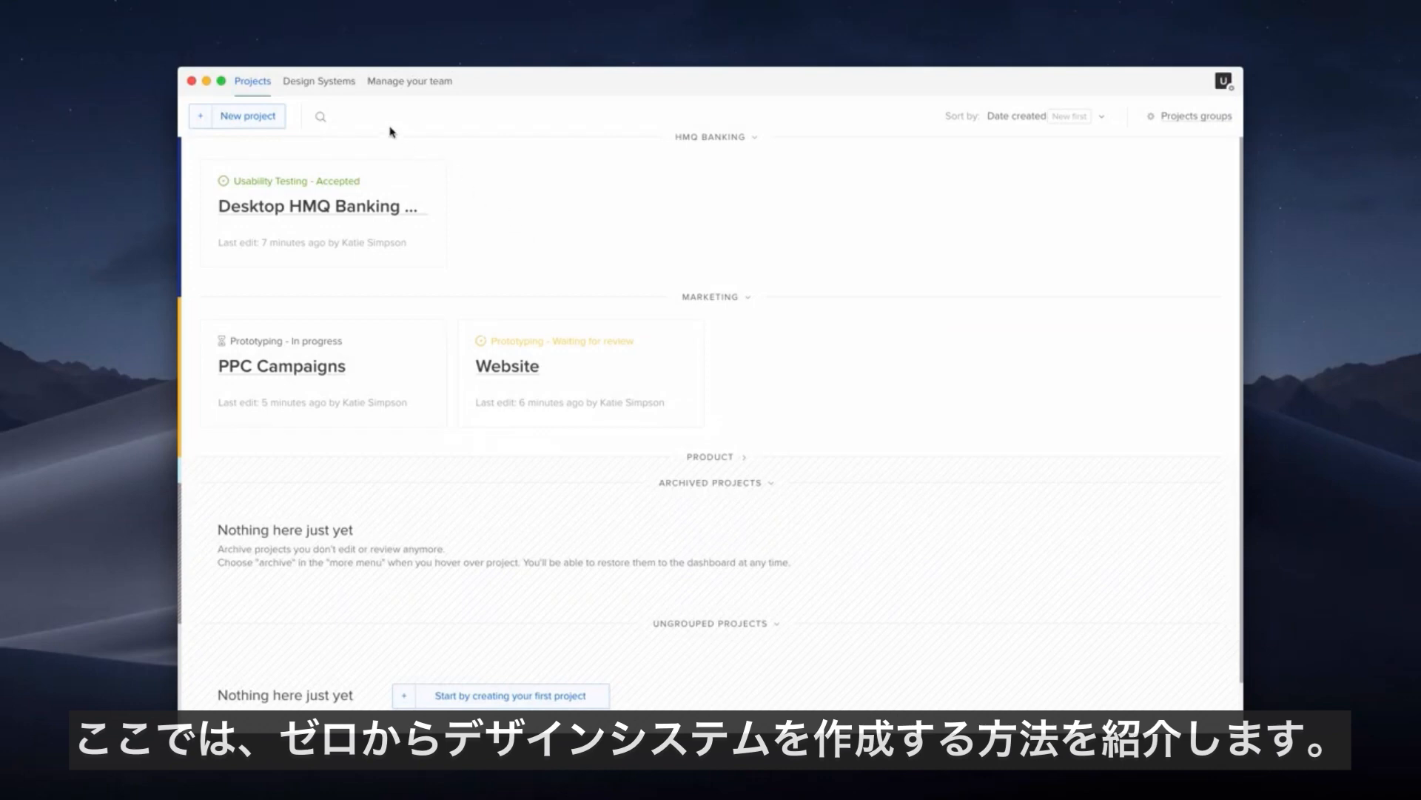
Create a new, empty design system from scratch.
left_click(331, 85)
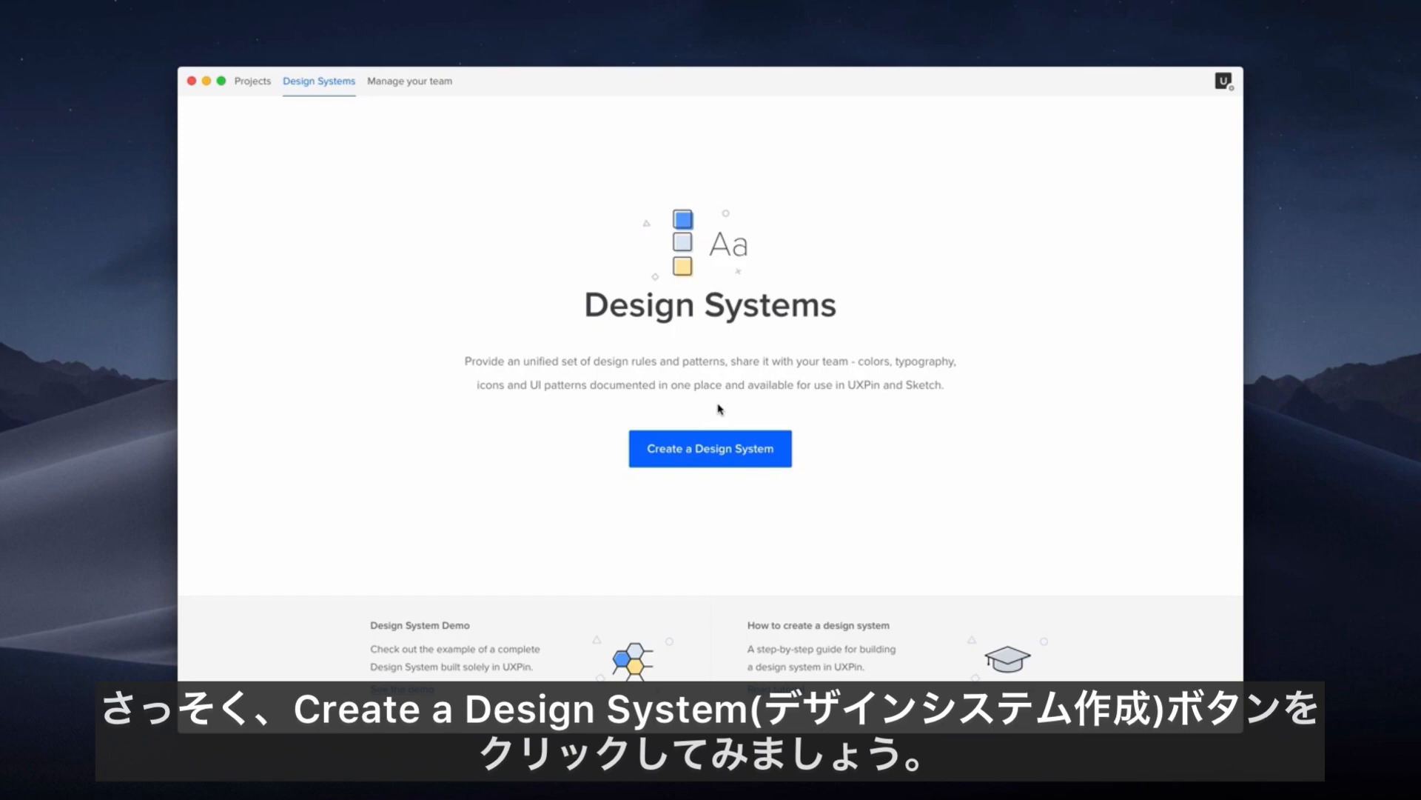
left_click(716, 440)
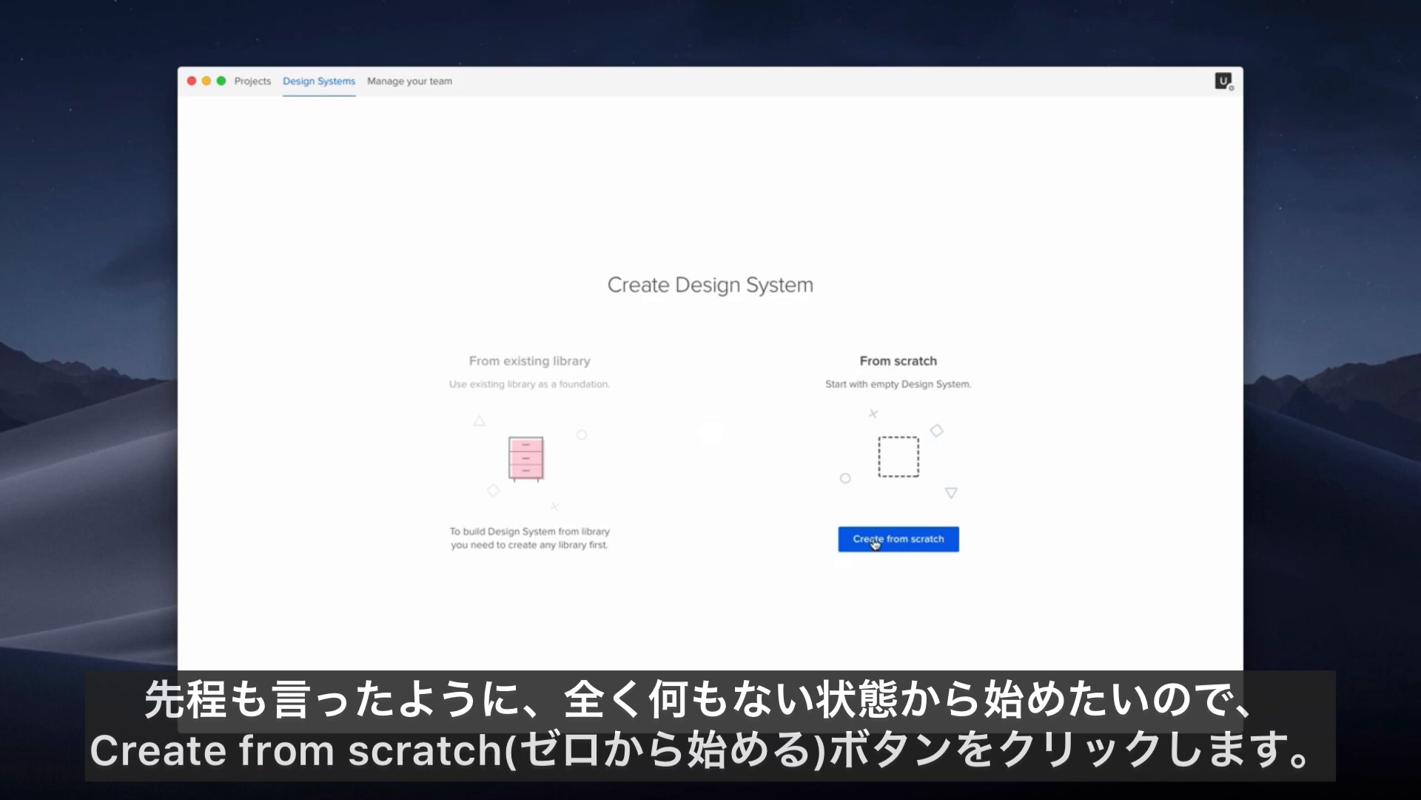
left_click(875, 544)
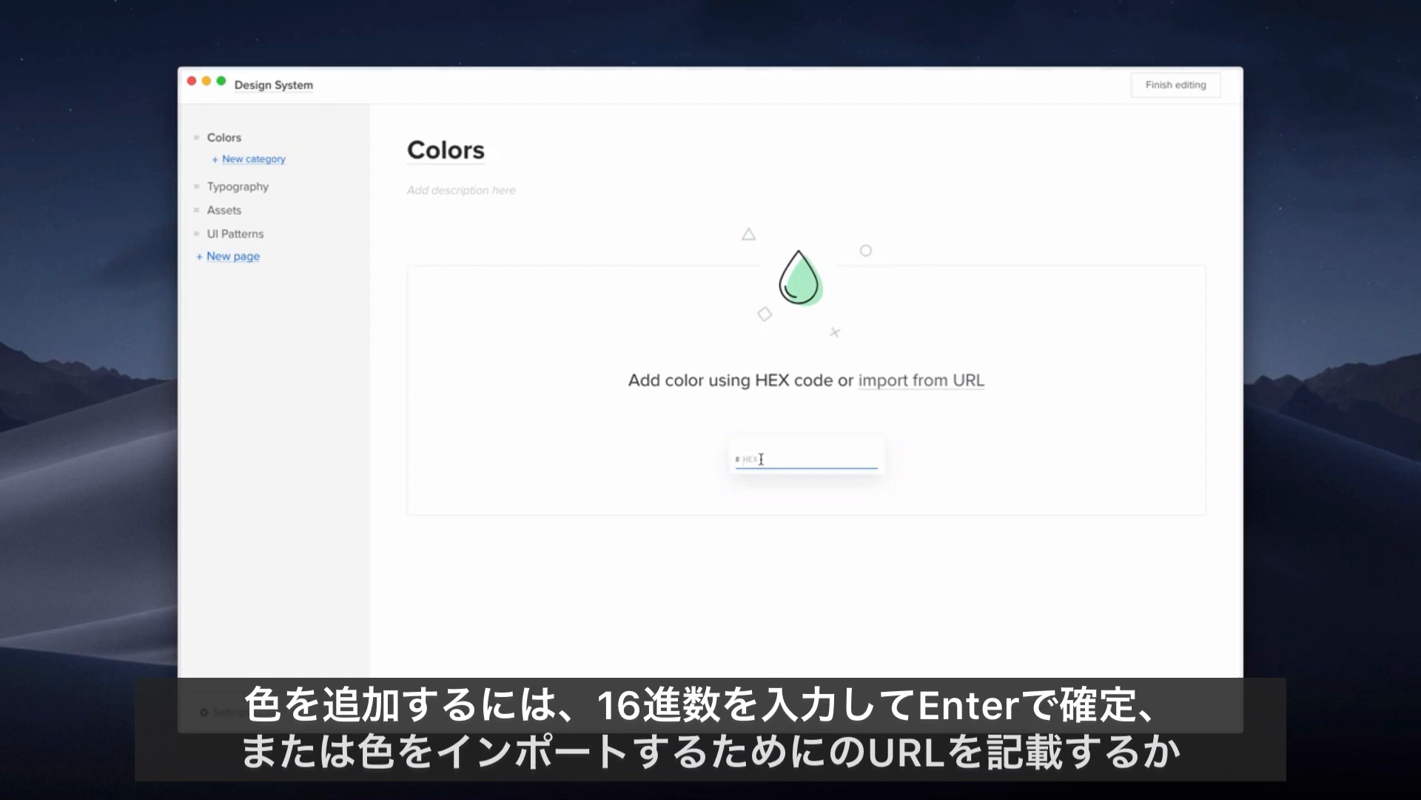
left_click(903, 382)
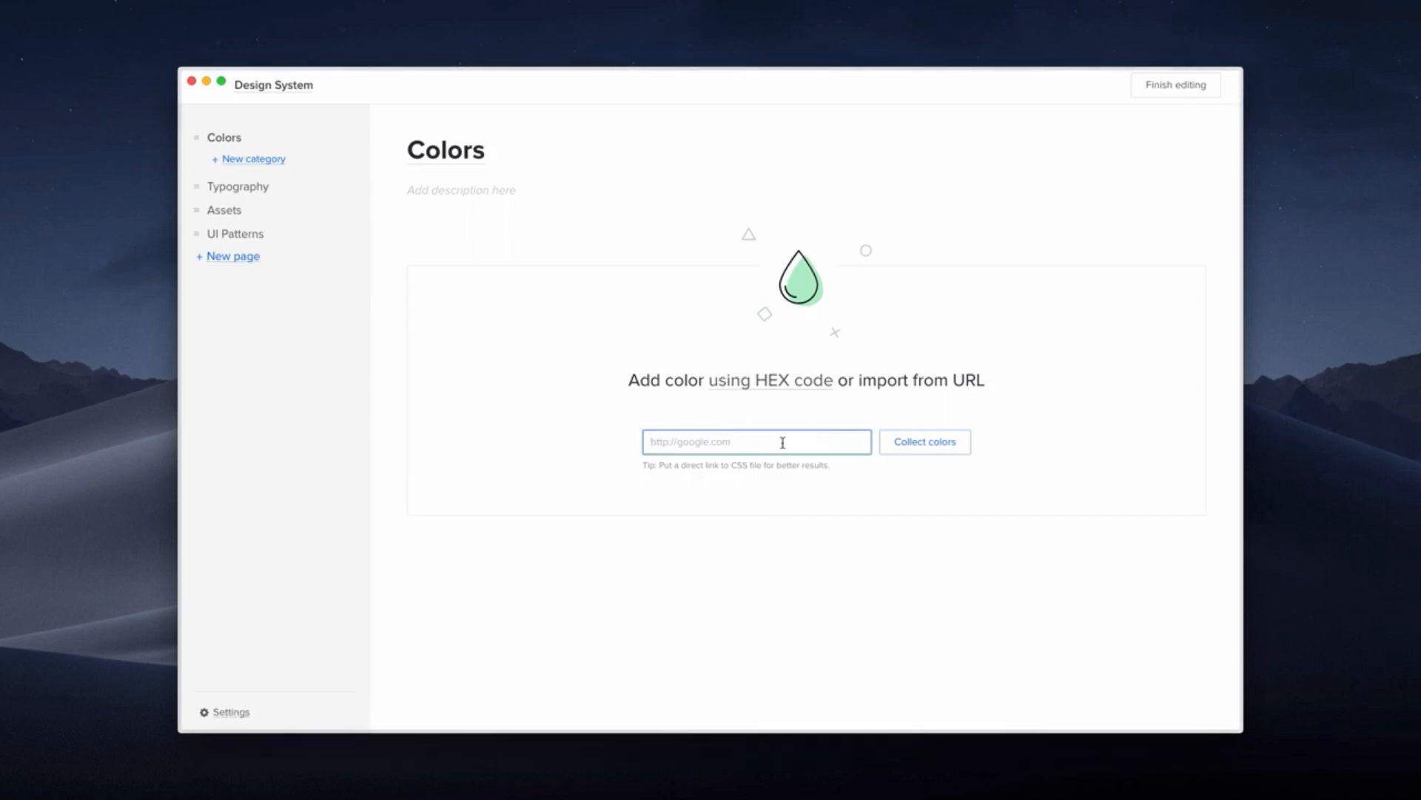
type("https://hmqbanking.com")
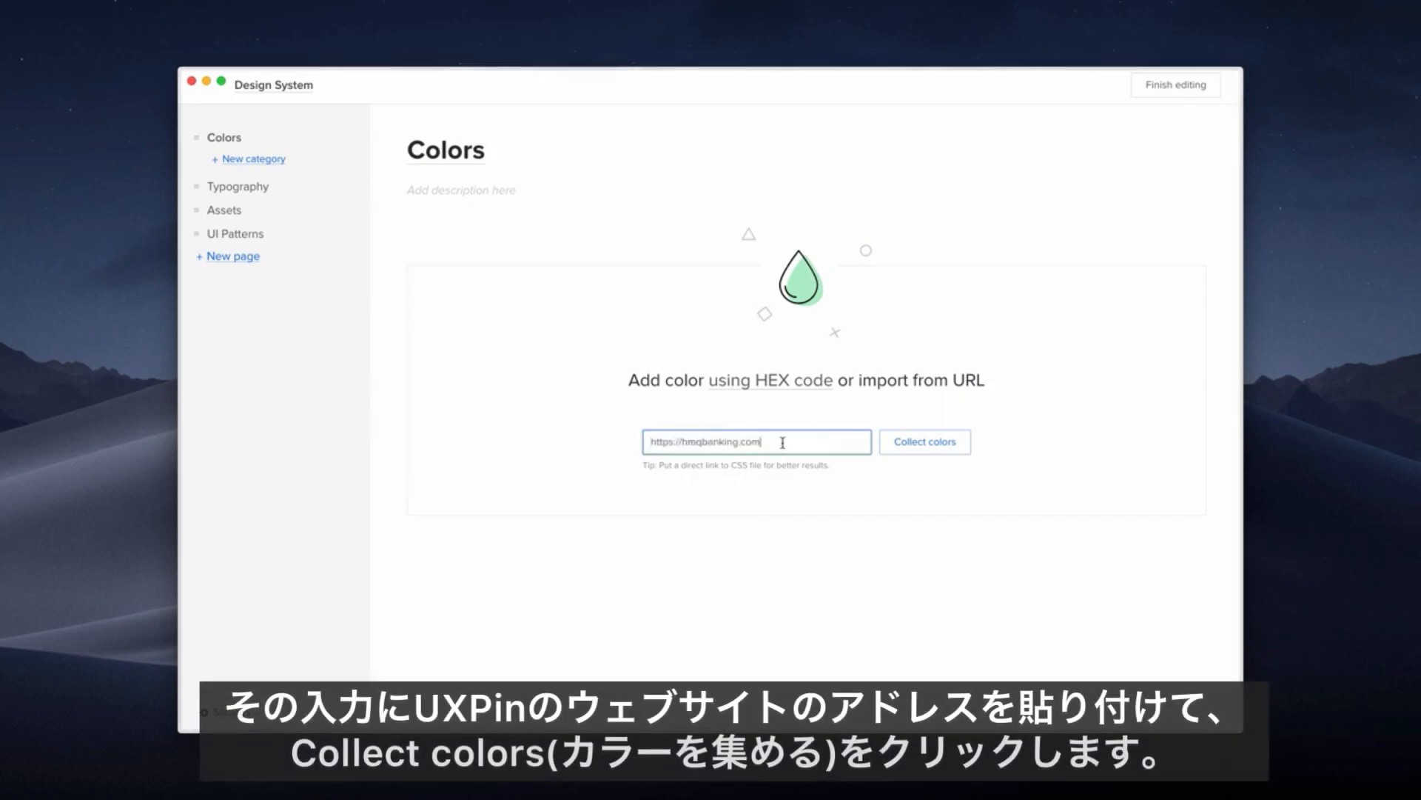
left_click(919, 443)
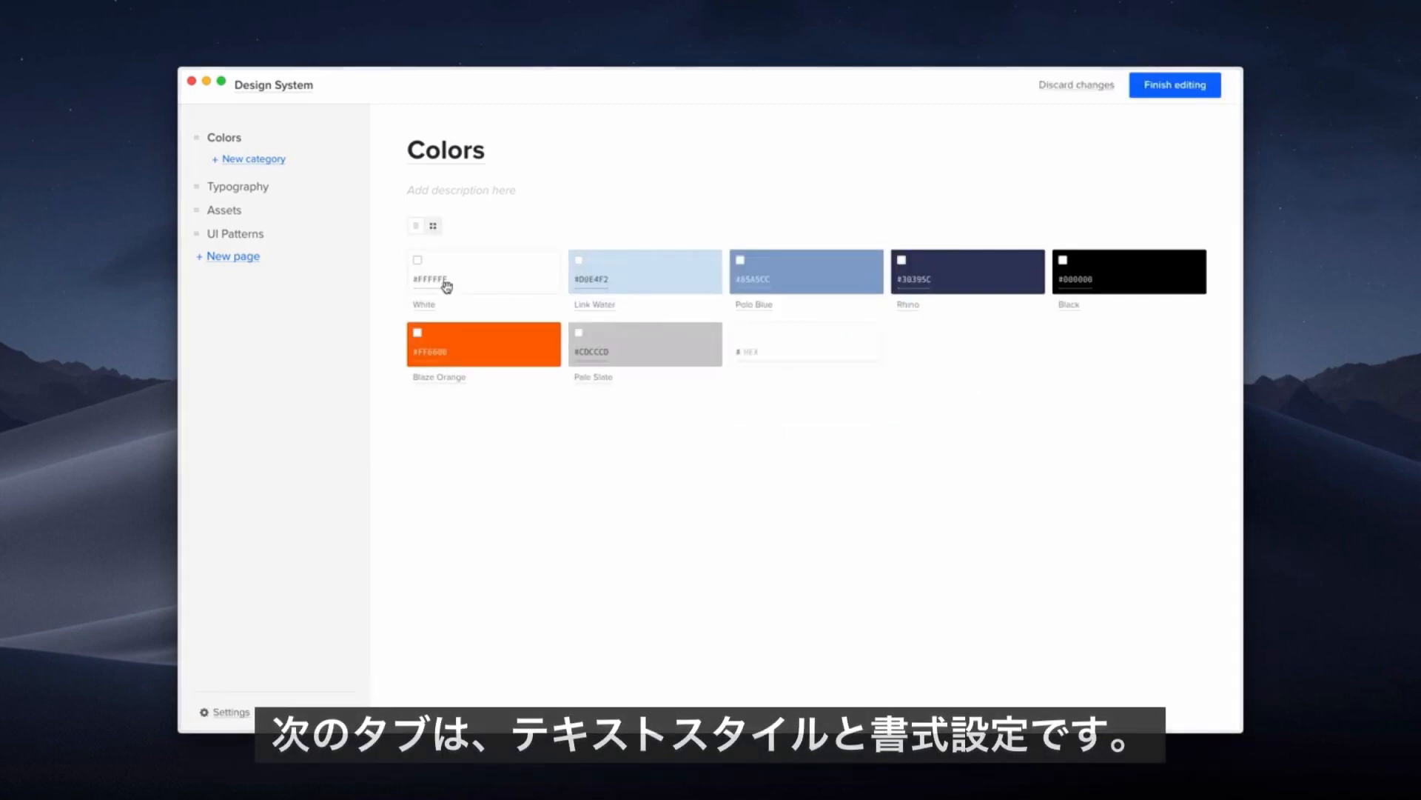
Upload all the SVG files in the Icons folder, from entertainment.svg to mobile.svg, to the Assets page.
left_click(223, 194)
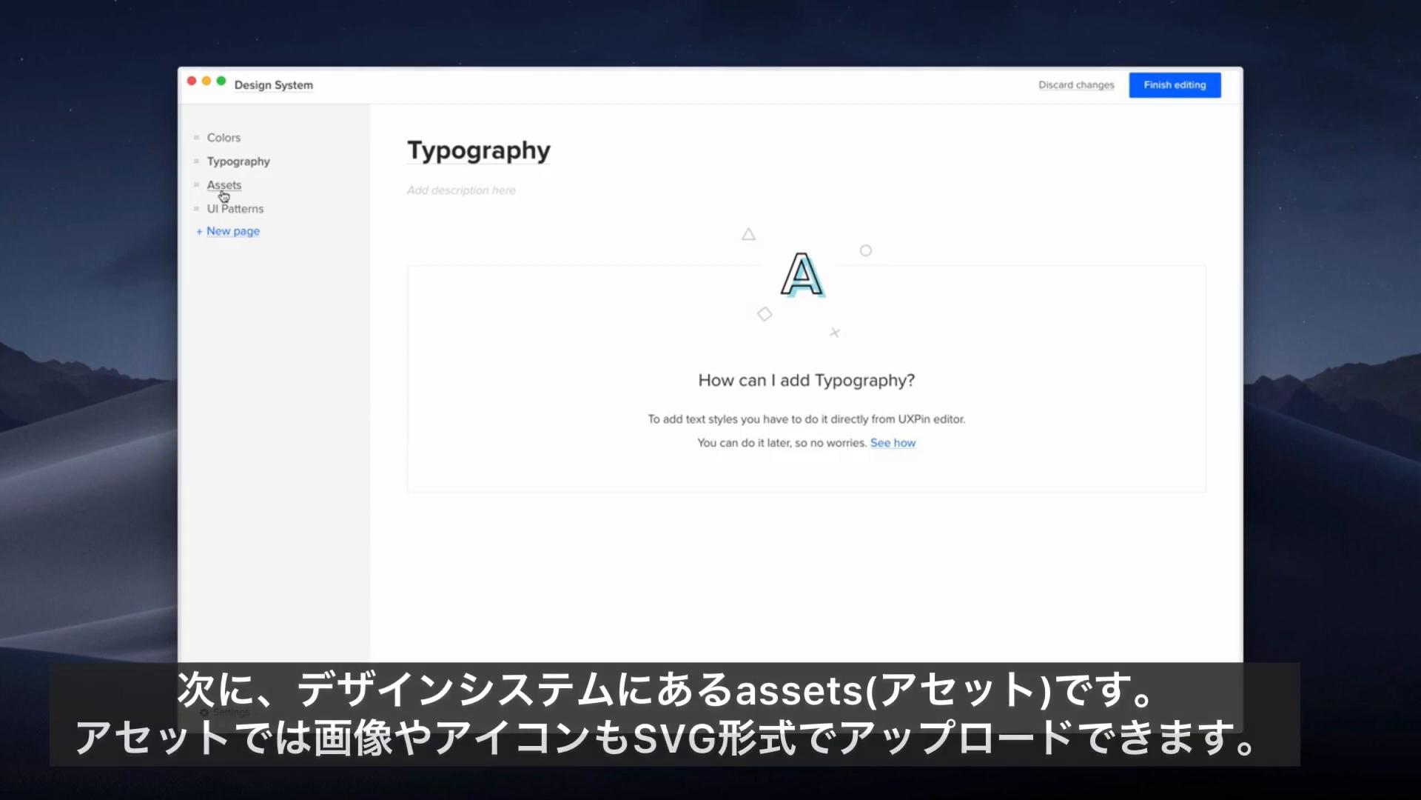
left_click(222, 191)
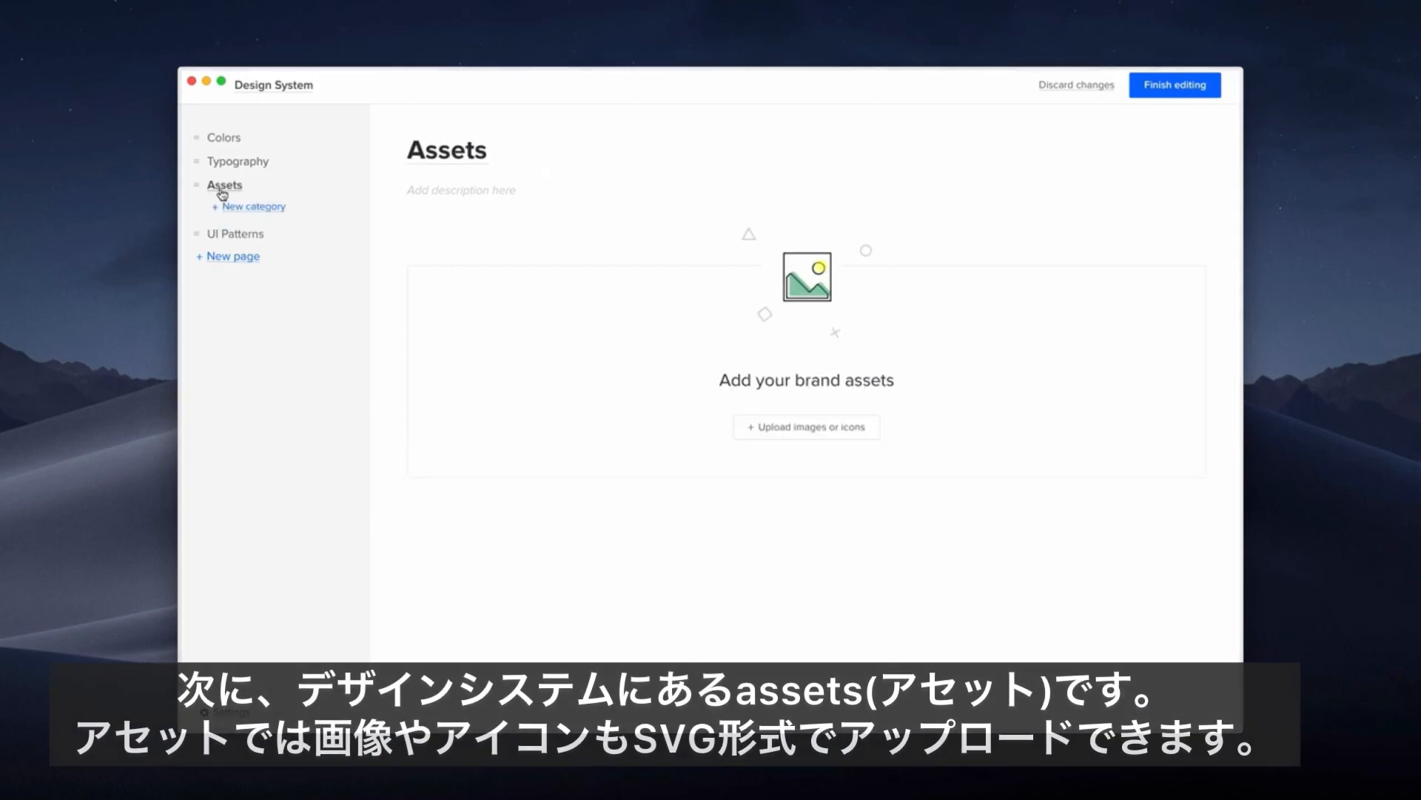
left_click(775, 429)
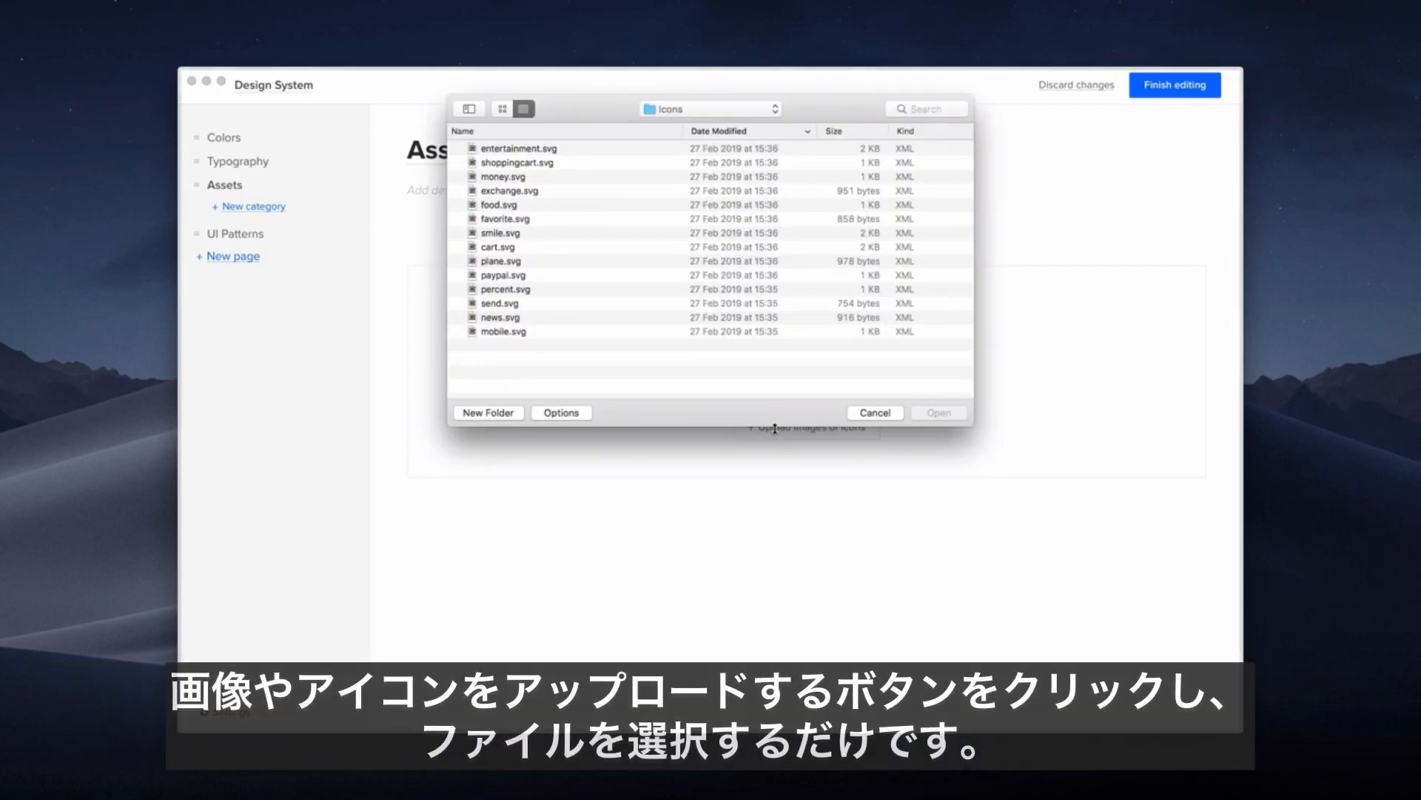
left_click_drag(613, 358, 487, 151)
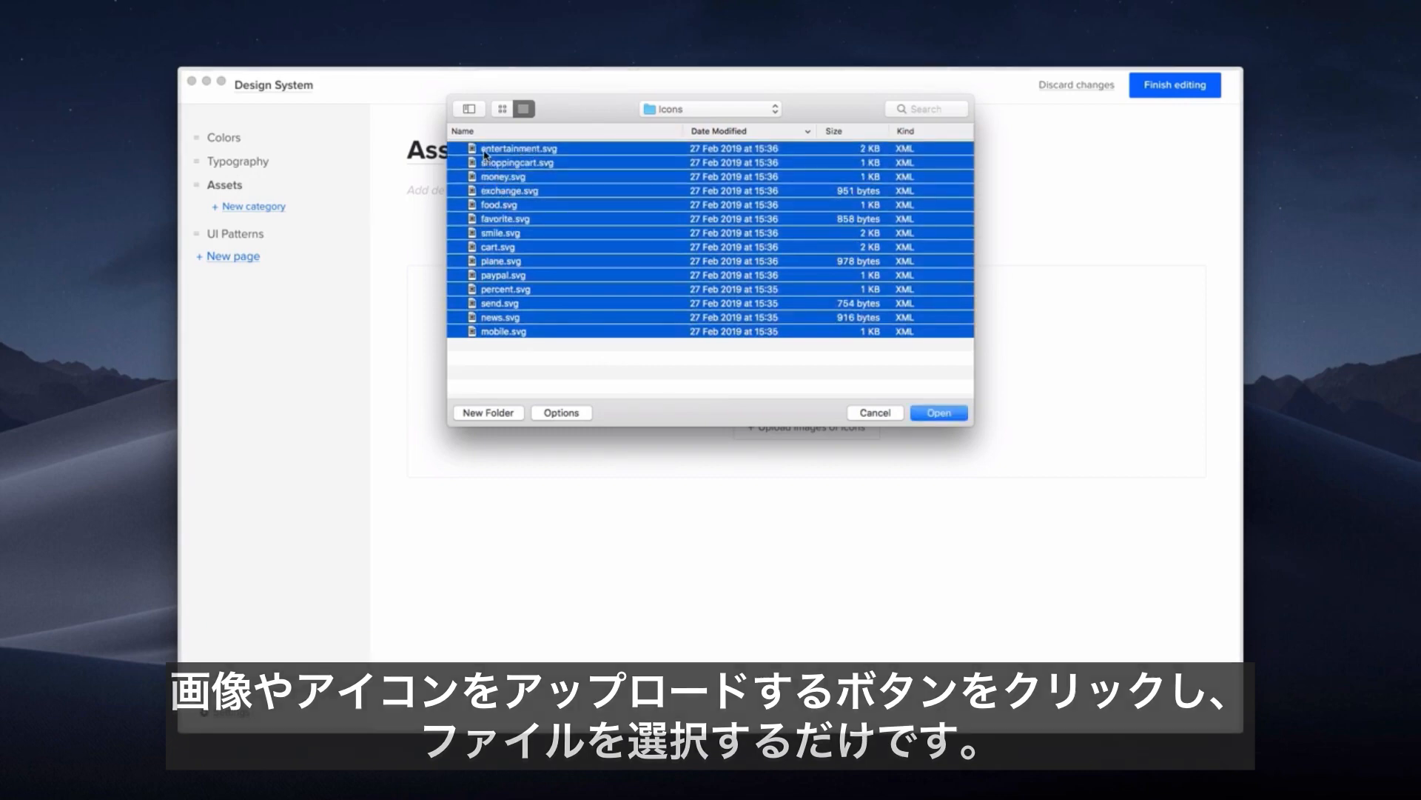
key("Return")
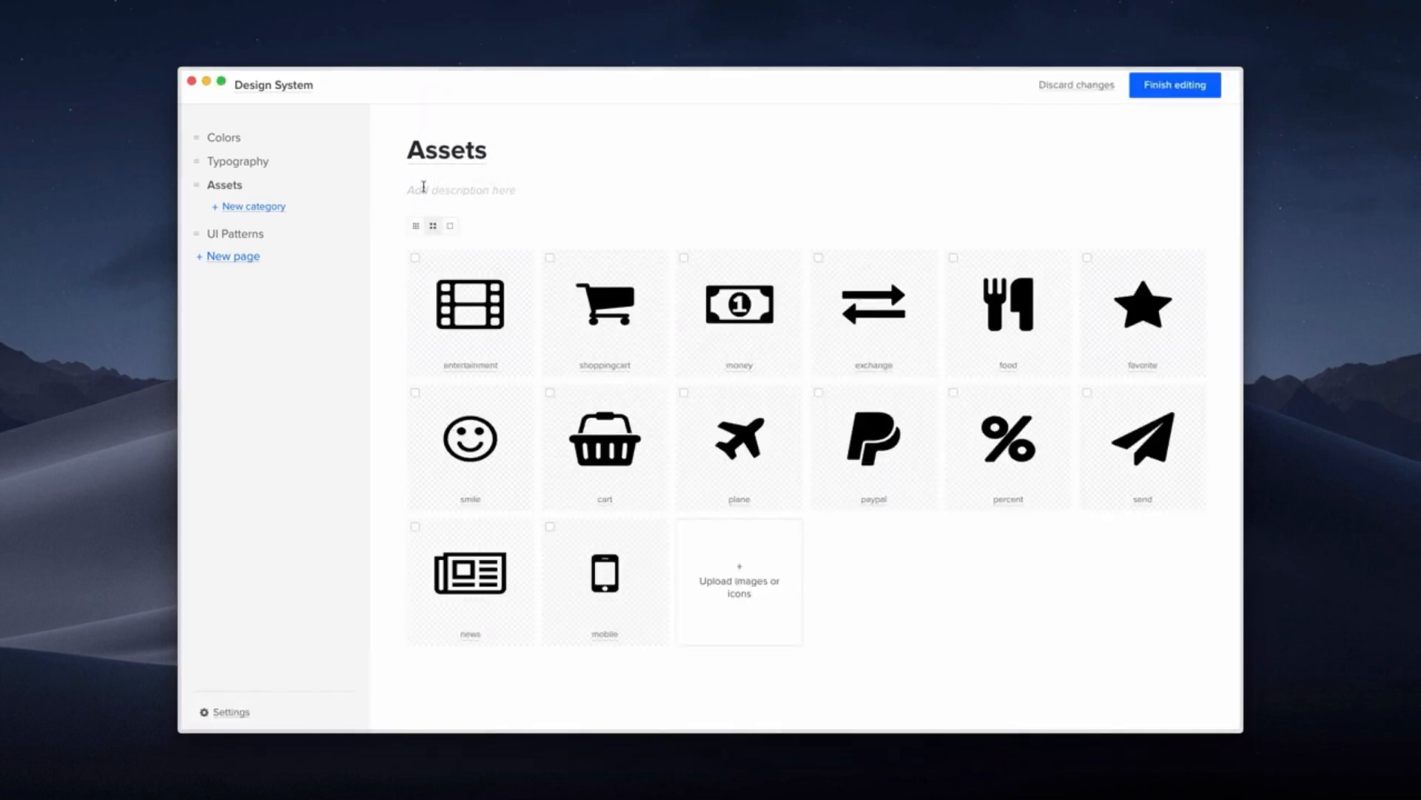
Check the UI Patterns page, finish editing the design system and return to the dashboard.
left_click(244, 234)
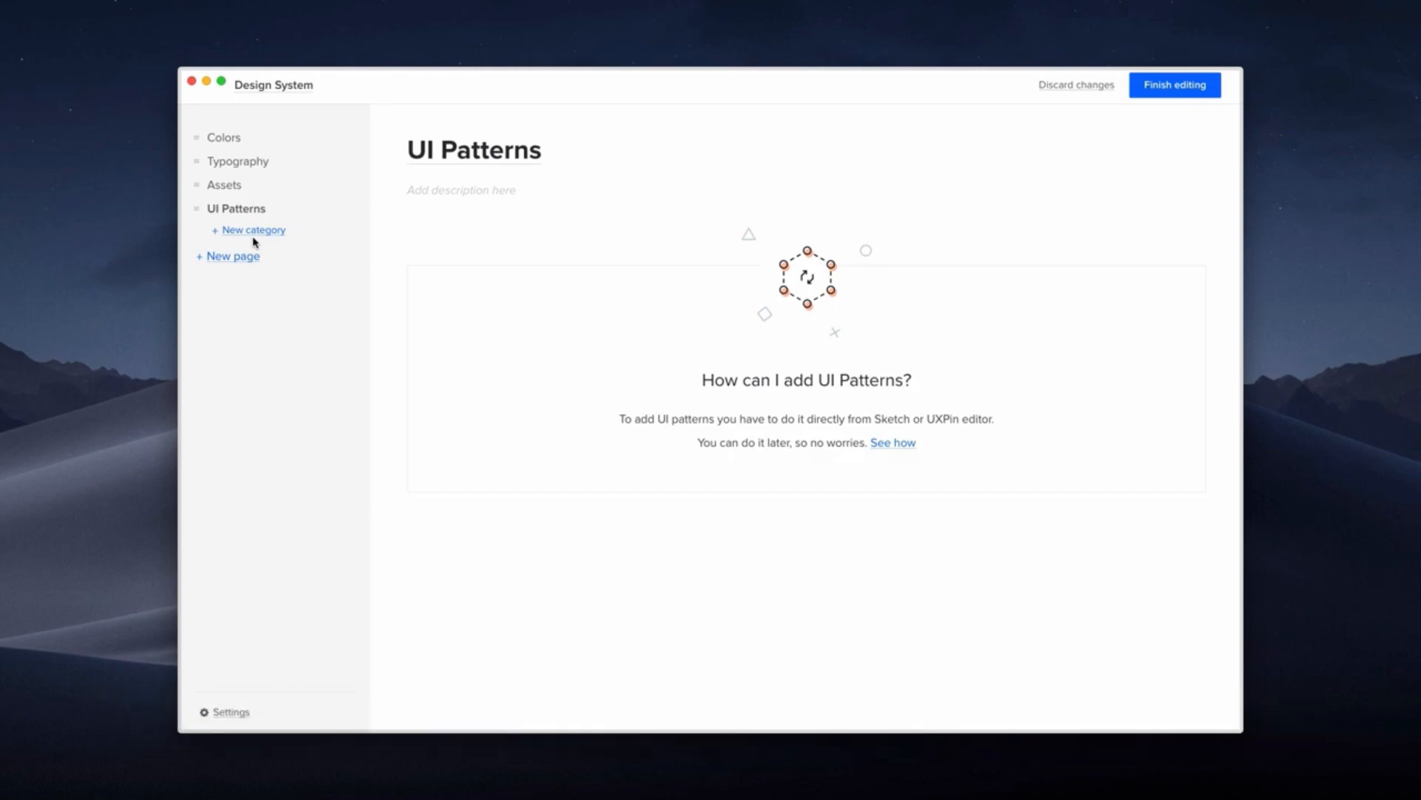
left_click(1146, 88)
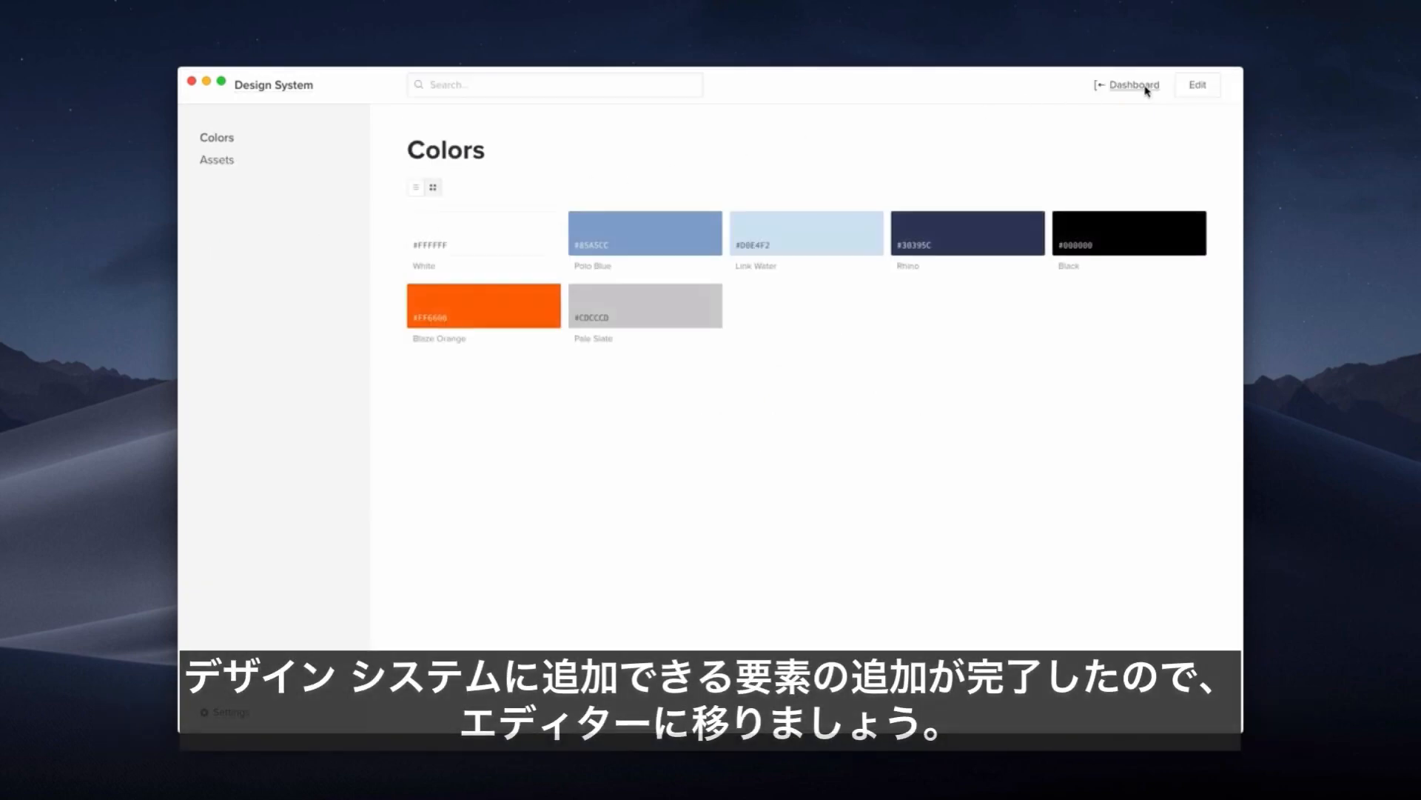
left_click(1133, 86)
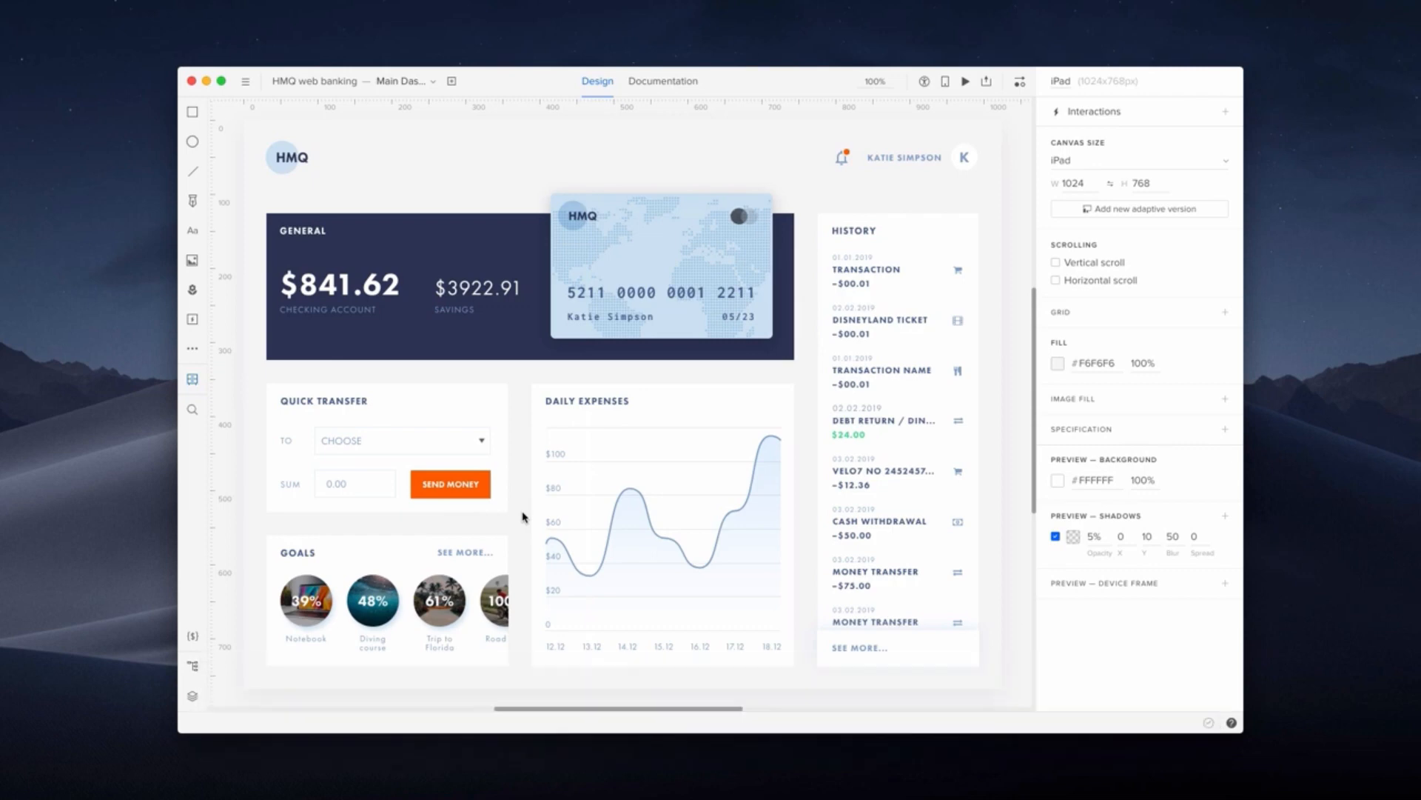
Add the QUICK TRANSFER heading's typography as a text style in the design system library of the HMQ web banking prototype.
left_click(192, 380)
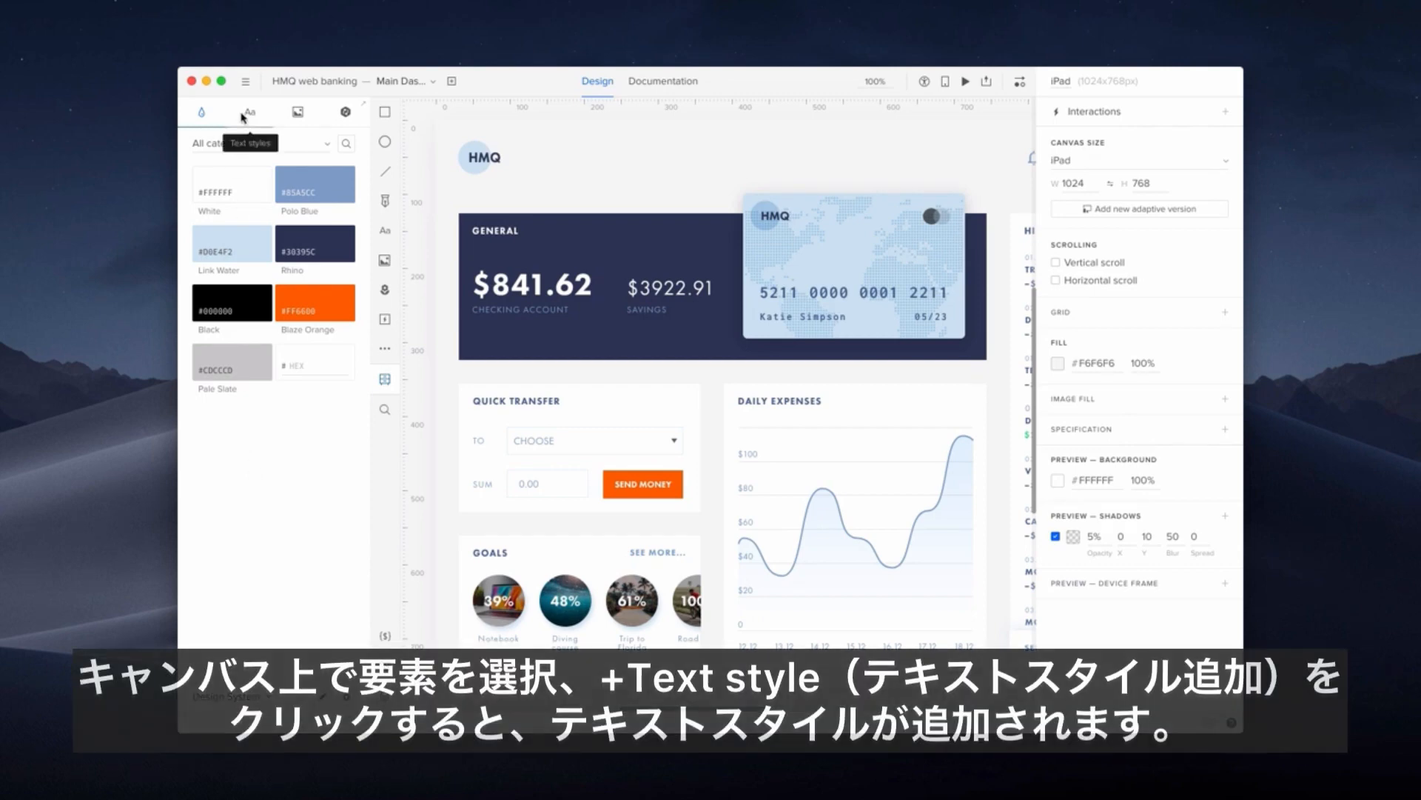
left_click(246, 116)
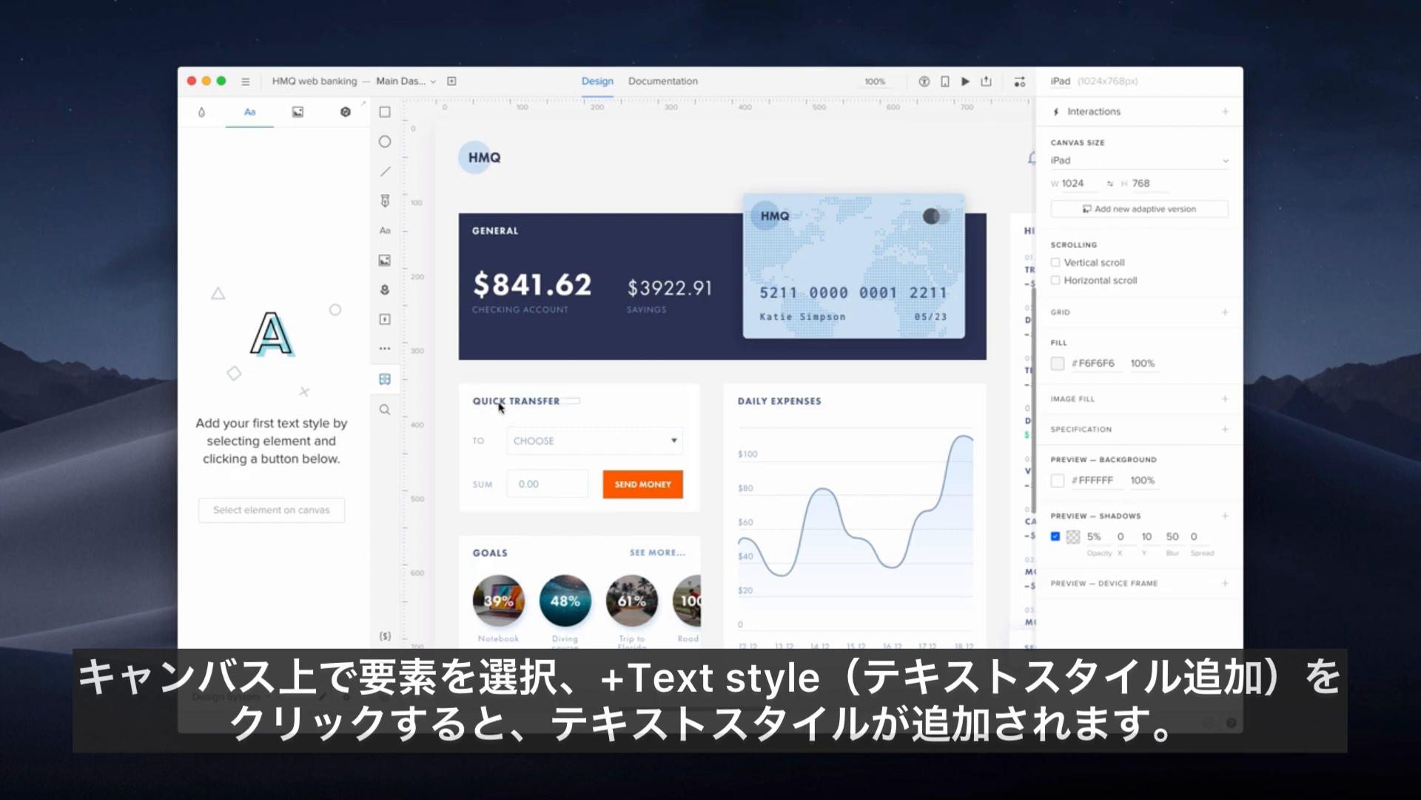
double_click(497, 406)
left_click(286, 515)
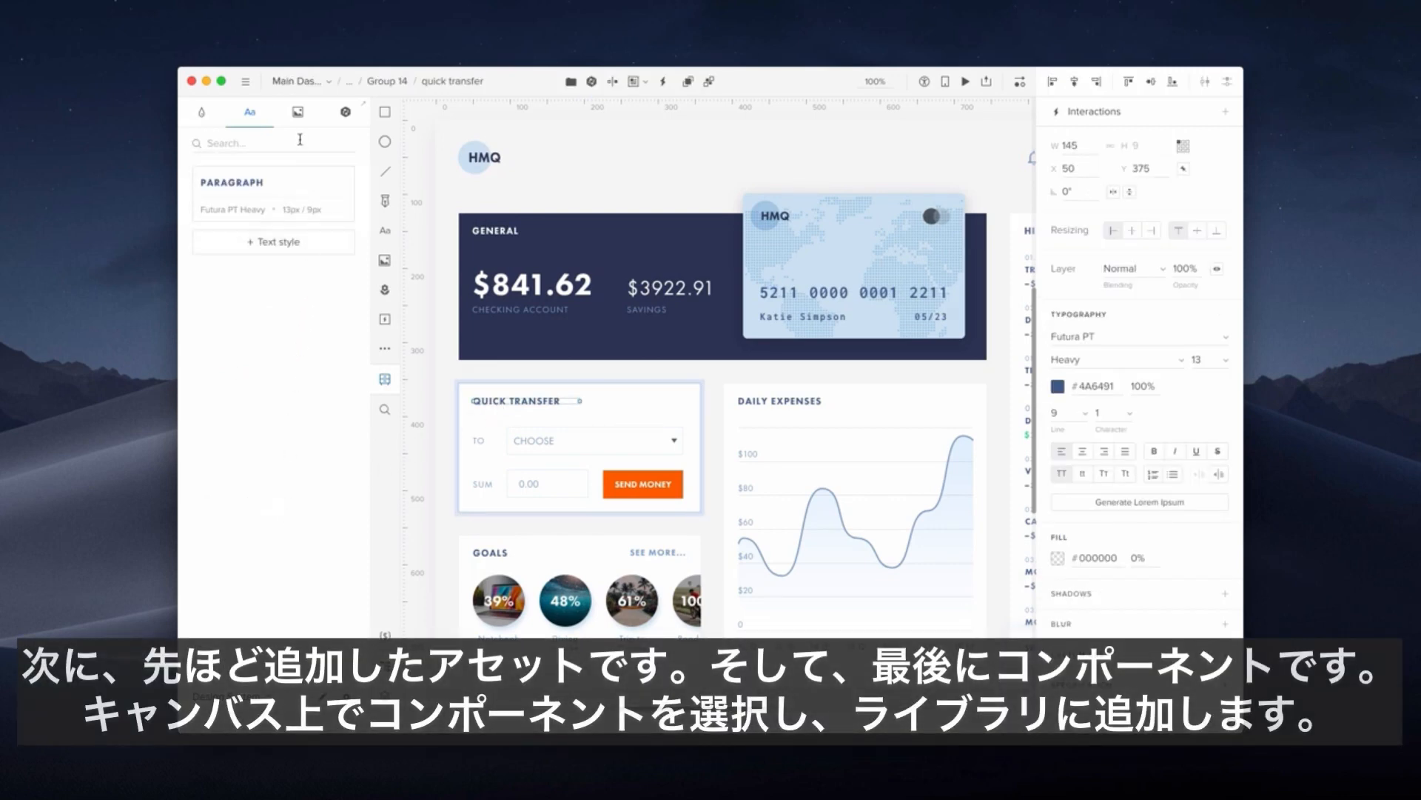
Add the orange SEND MONEY button from the canvas to the design system library as a symbol.
left_click(298, 113)
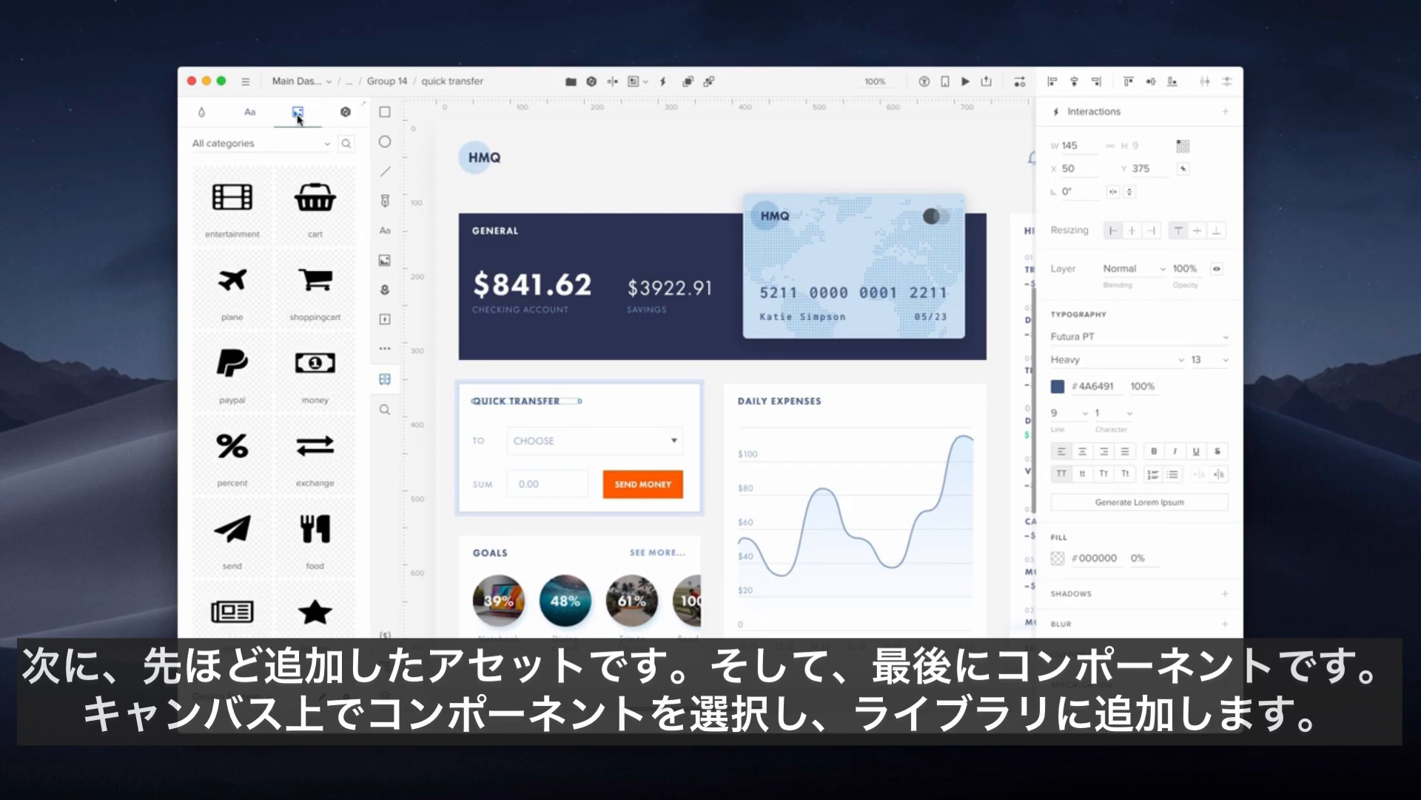
left_click(347, 112)
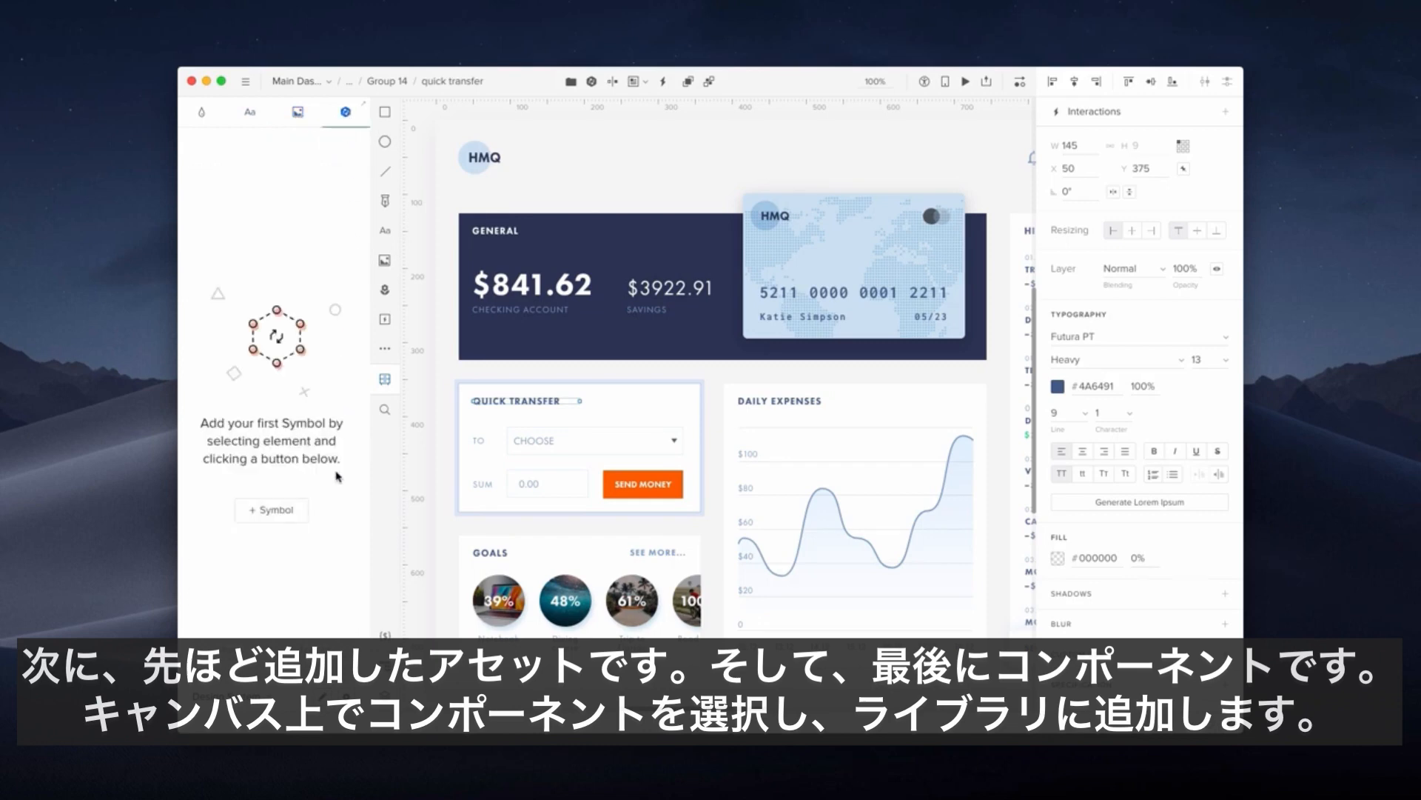
left_click(662, 492)
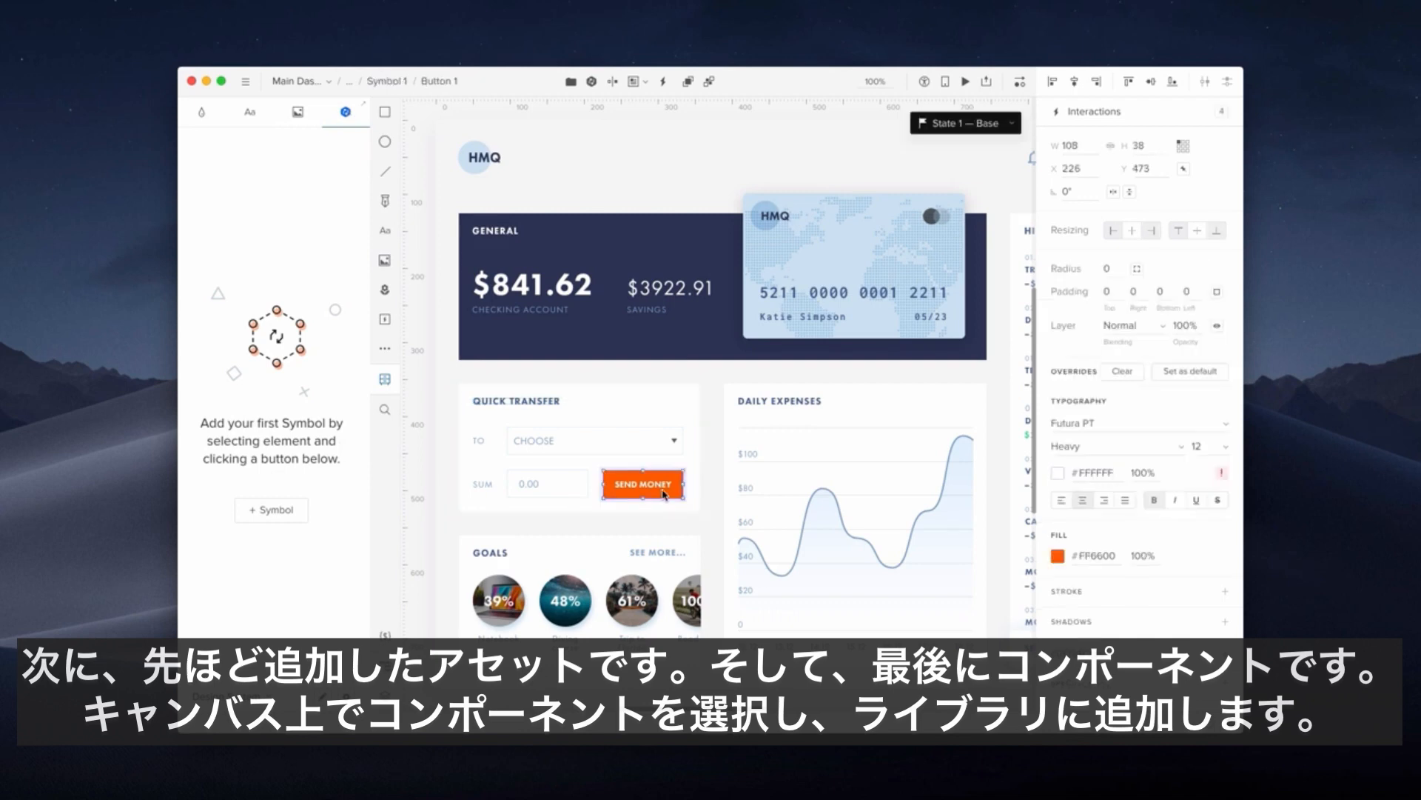
left_click(274, 517)
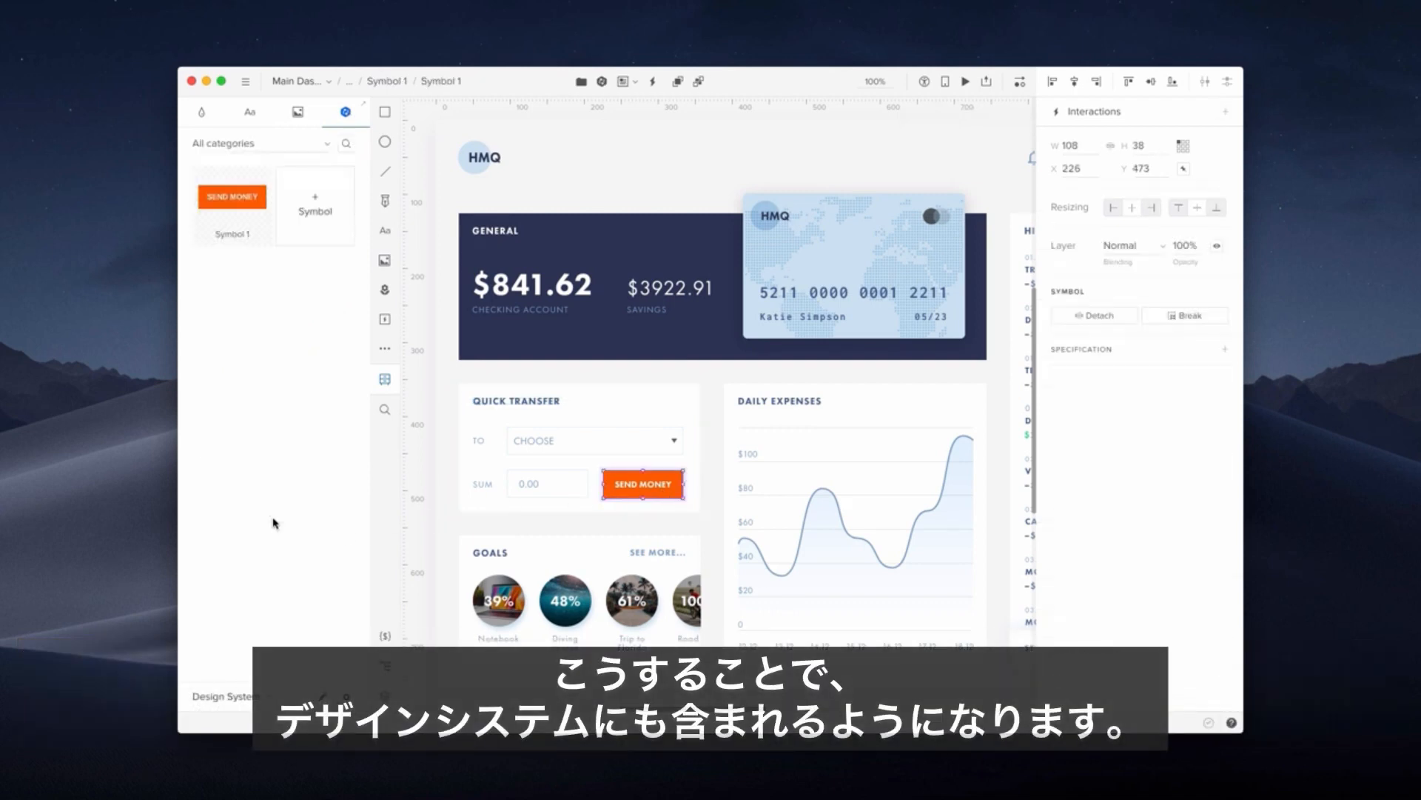
Rename the new SEND MONEY symbol in the library to Button.
double_click(231, 234)
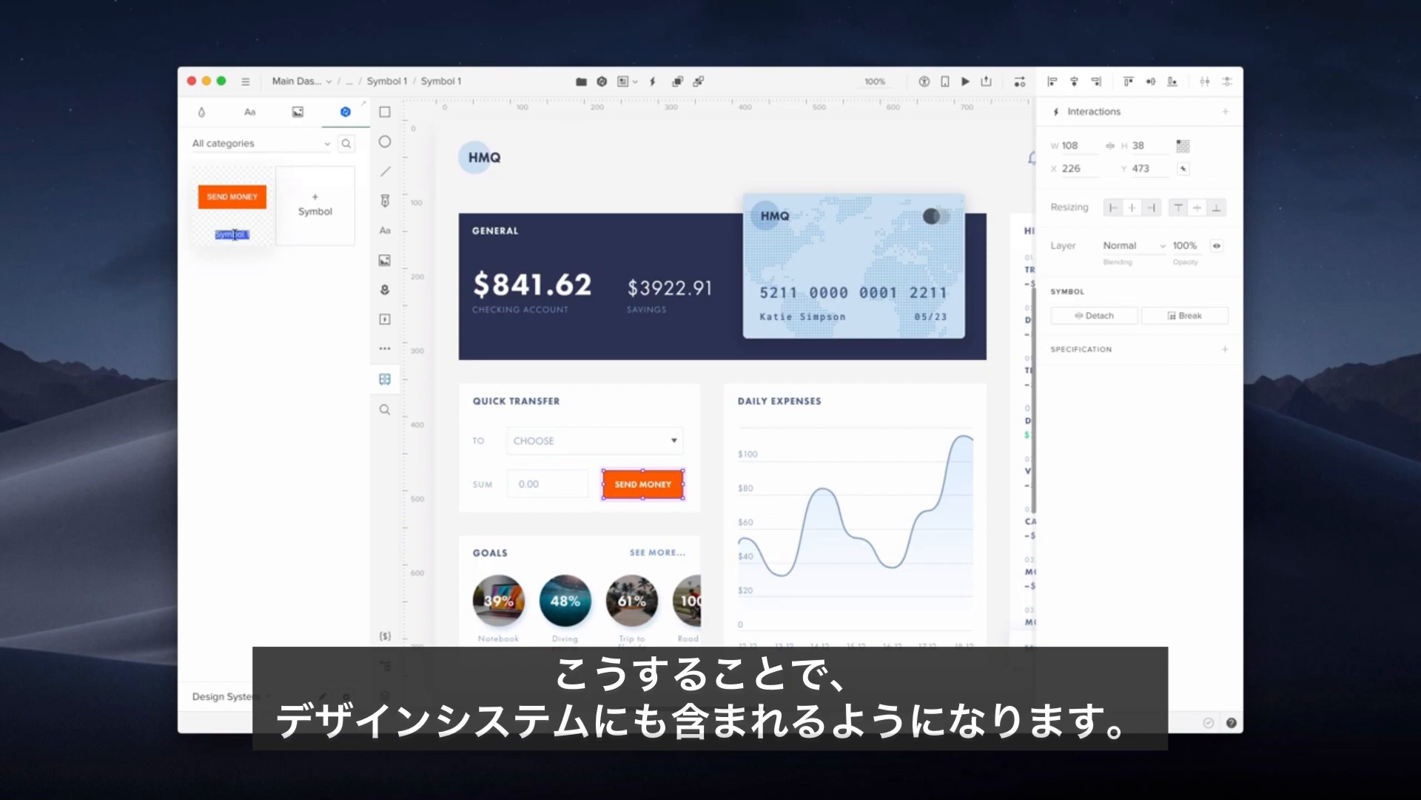
key("BackSpace")
type("Button...")
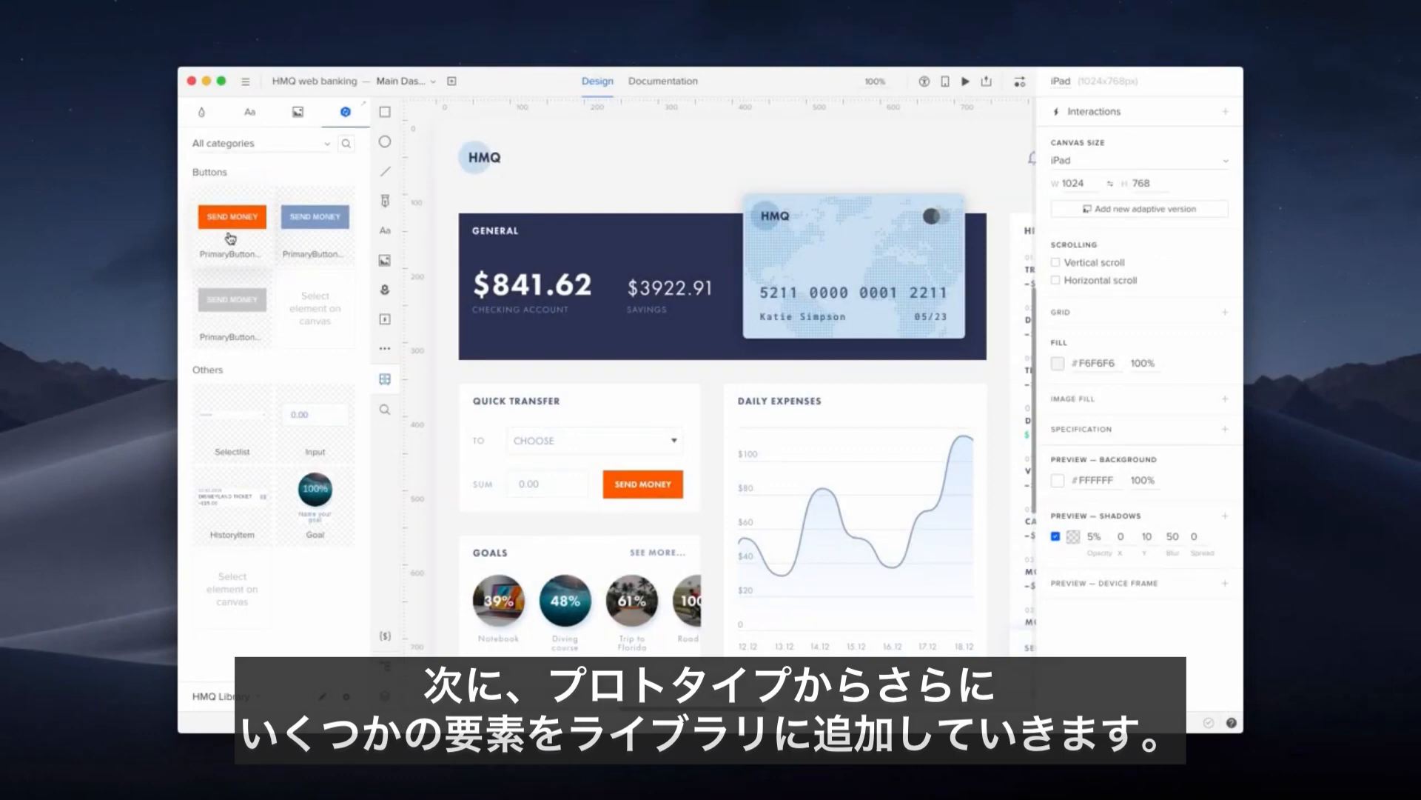
Browse the HMQ Library's assets and their categories, its text styles, and its base and tint colors.
left_click(299, 115)
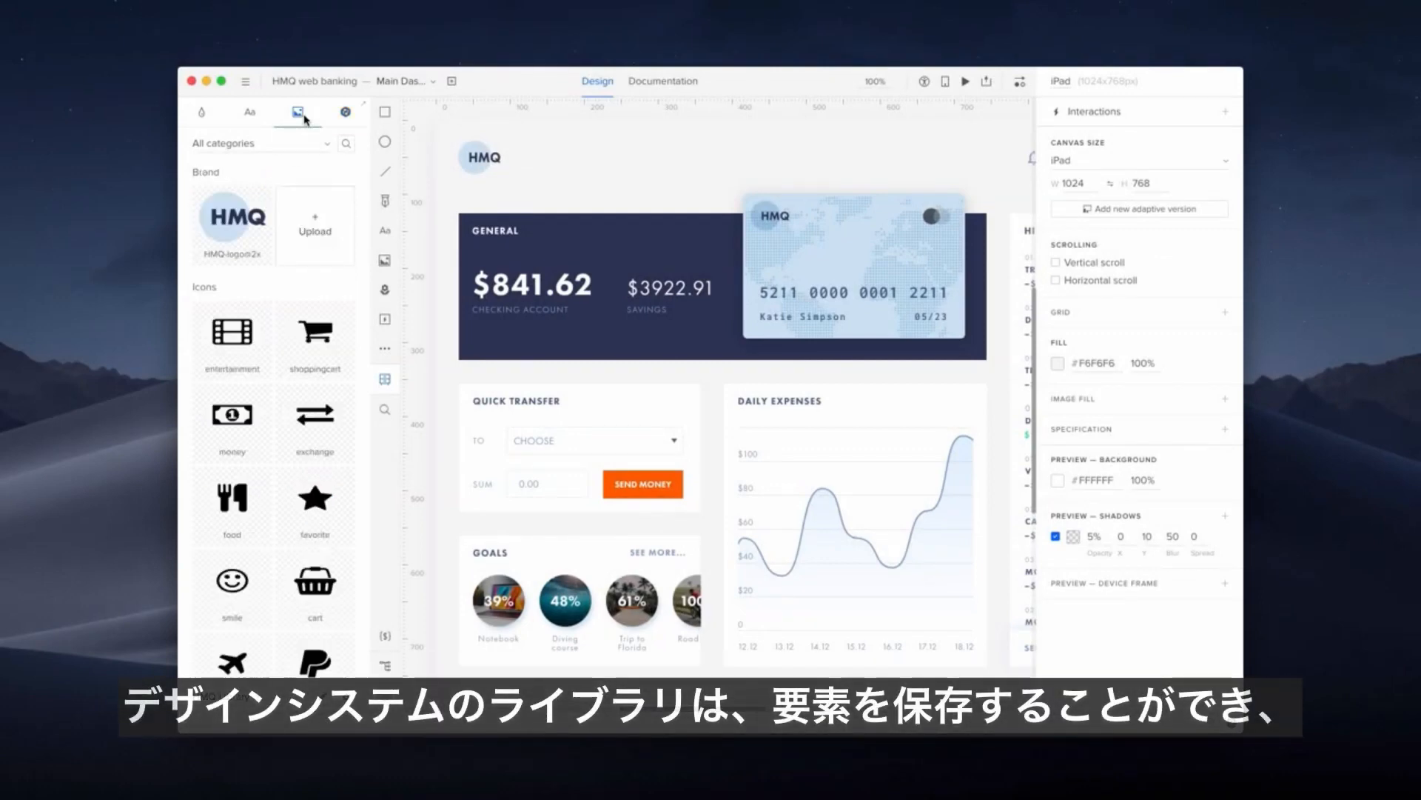
left_click(289, 145)
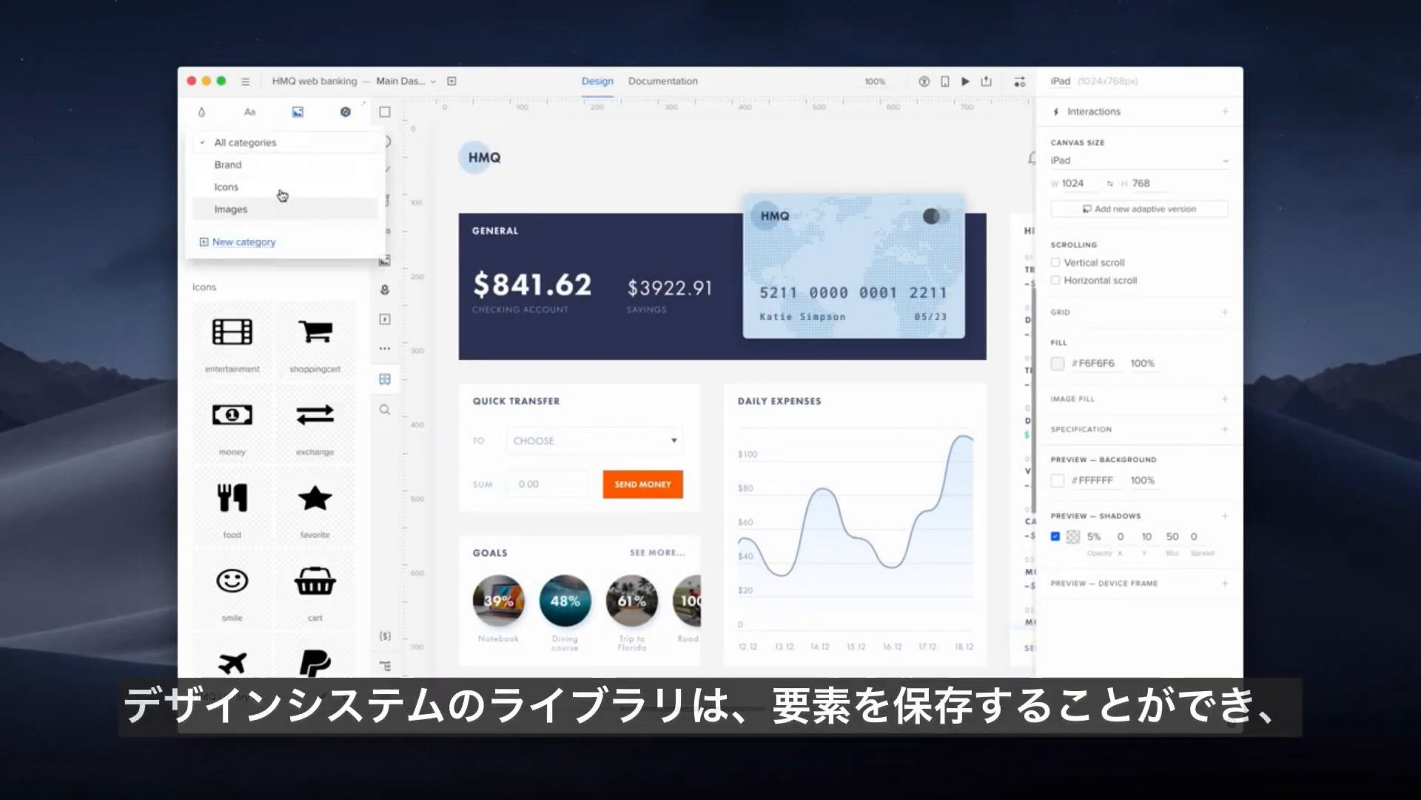
left_click(250, 113)
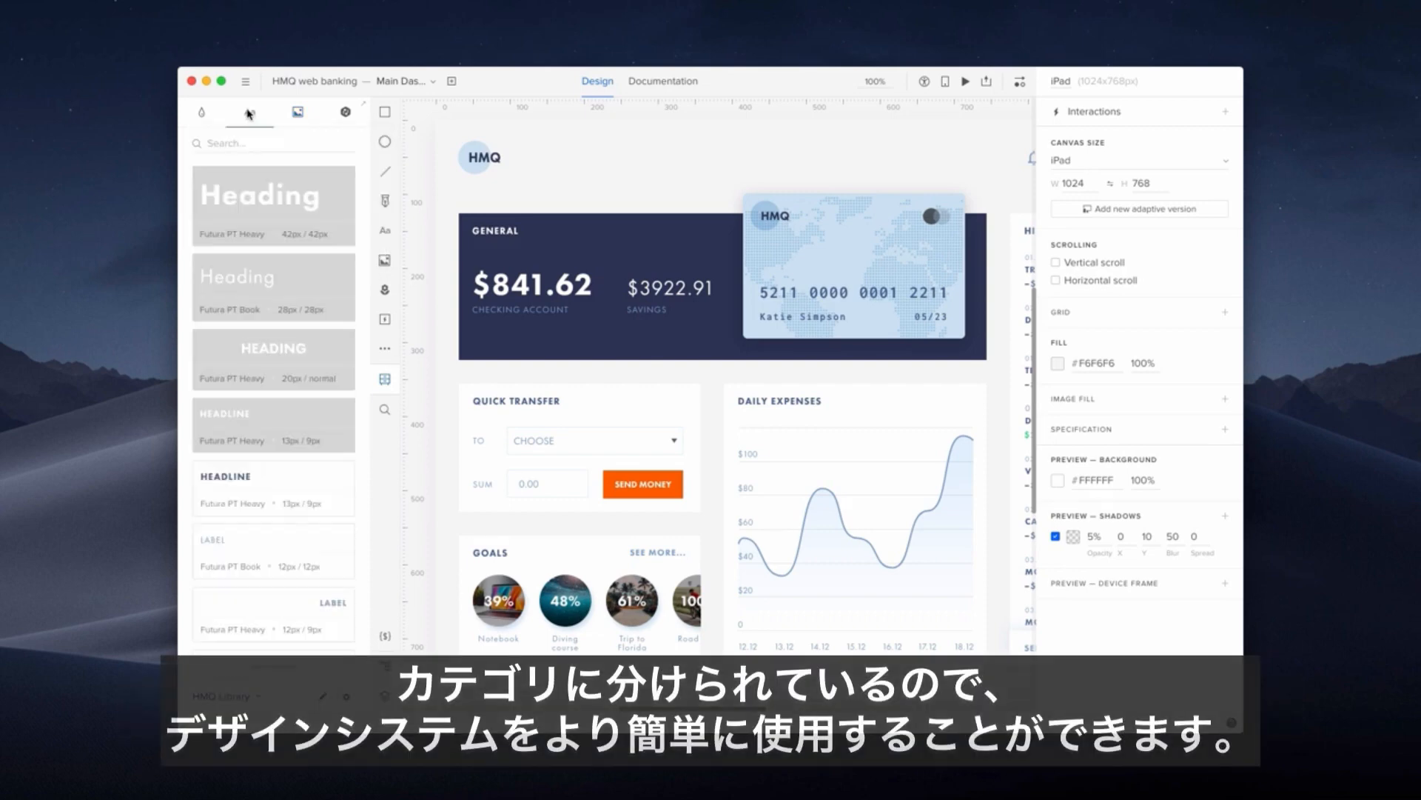
left_click(200, 115)
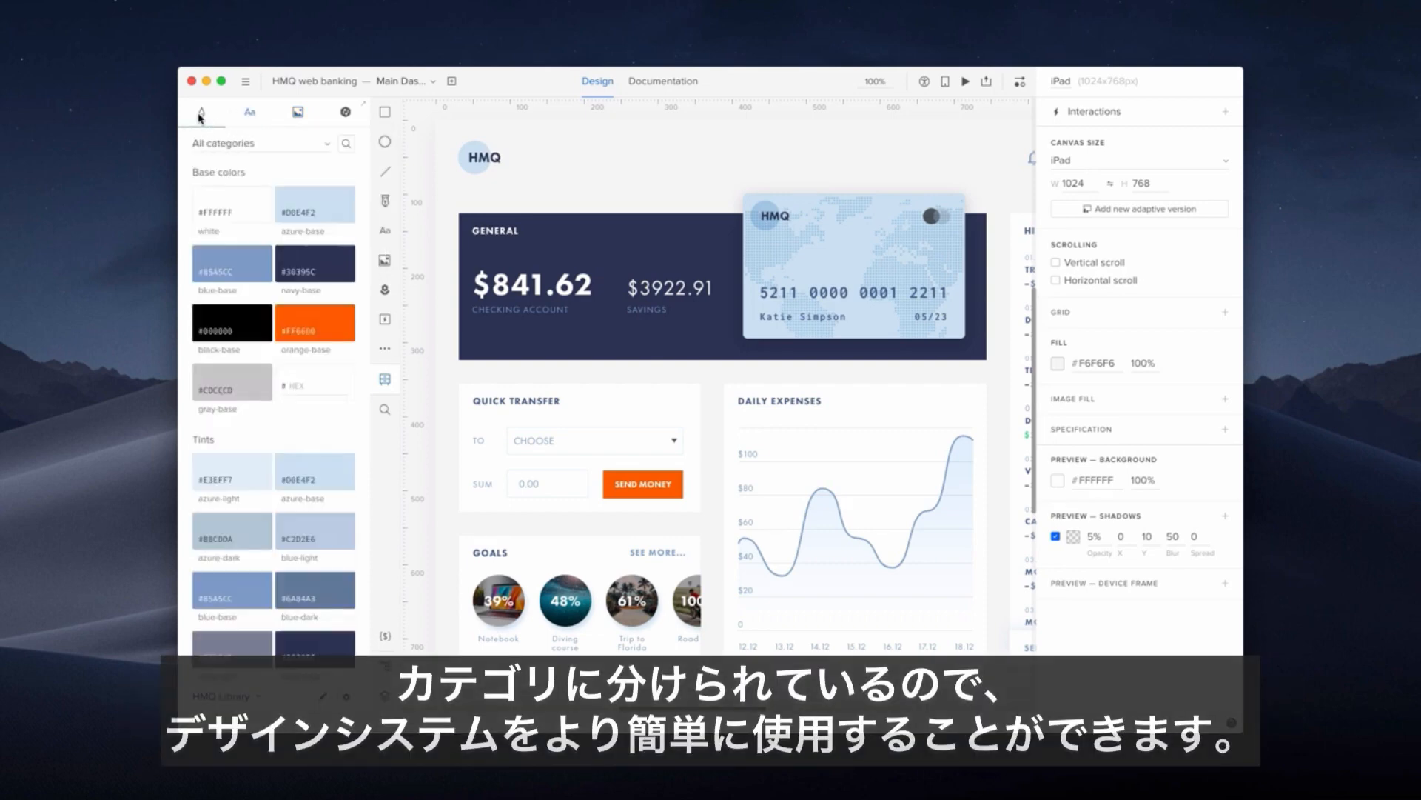
scroll(252, 425, "down", 5)
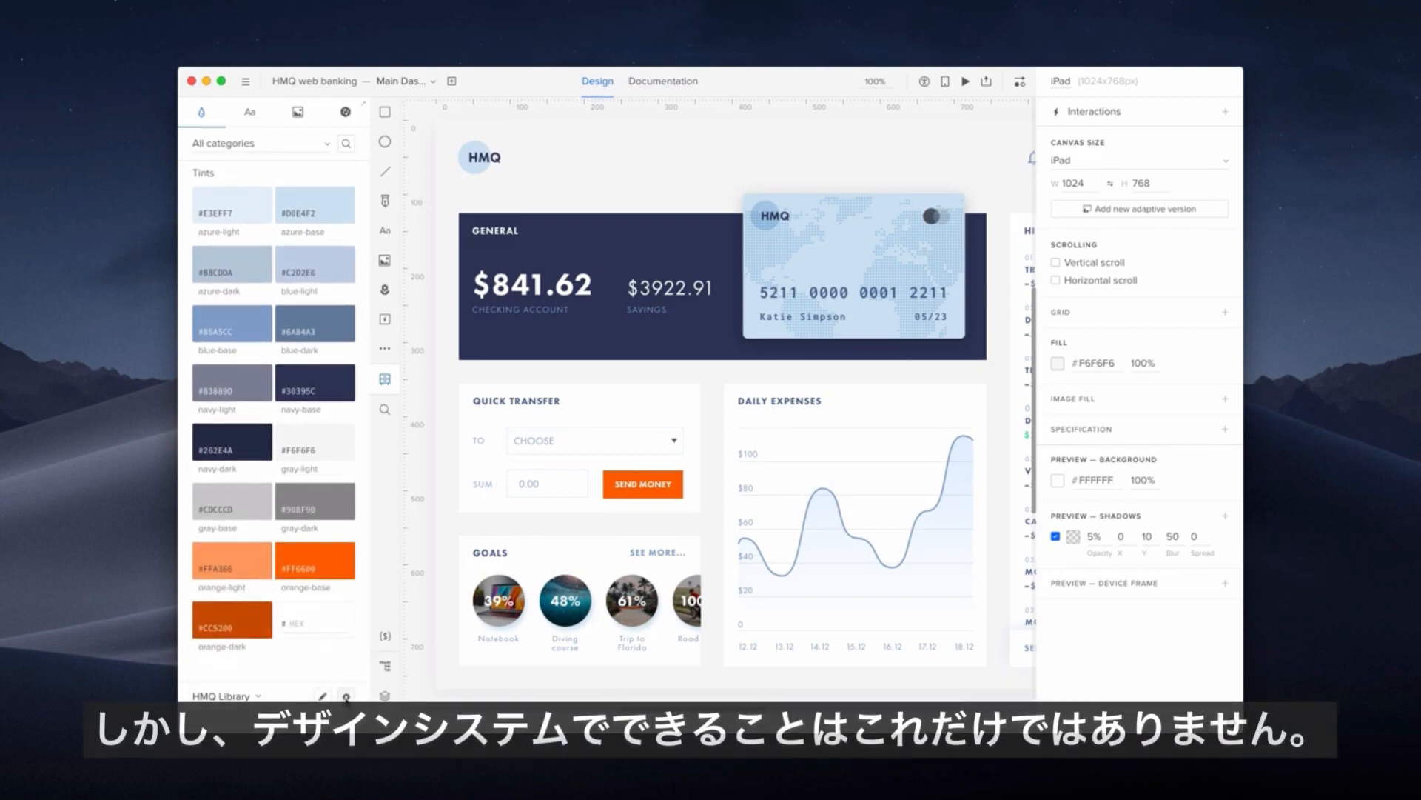
Open the design system documentation that belongs to the HMQ Library.
left_click(346, 696)
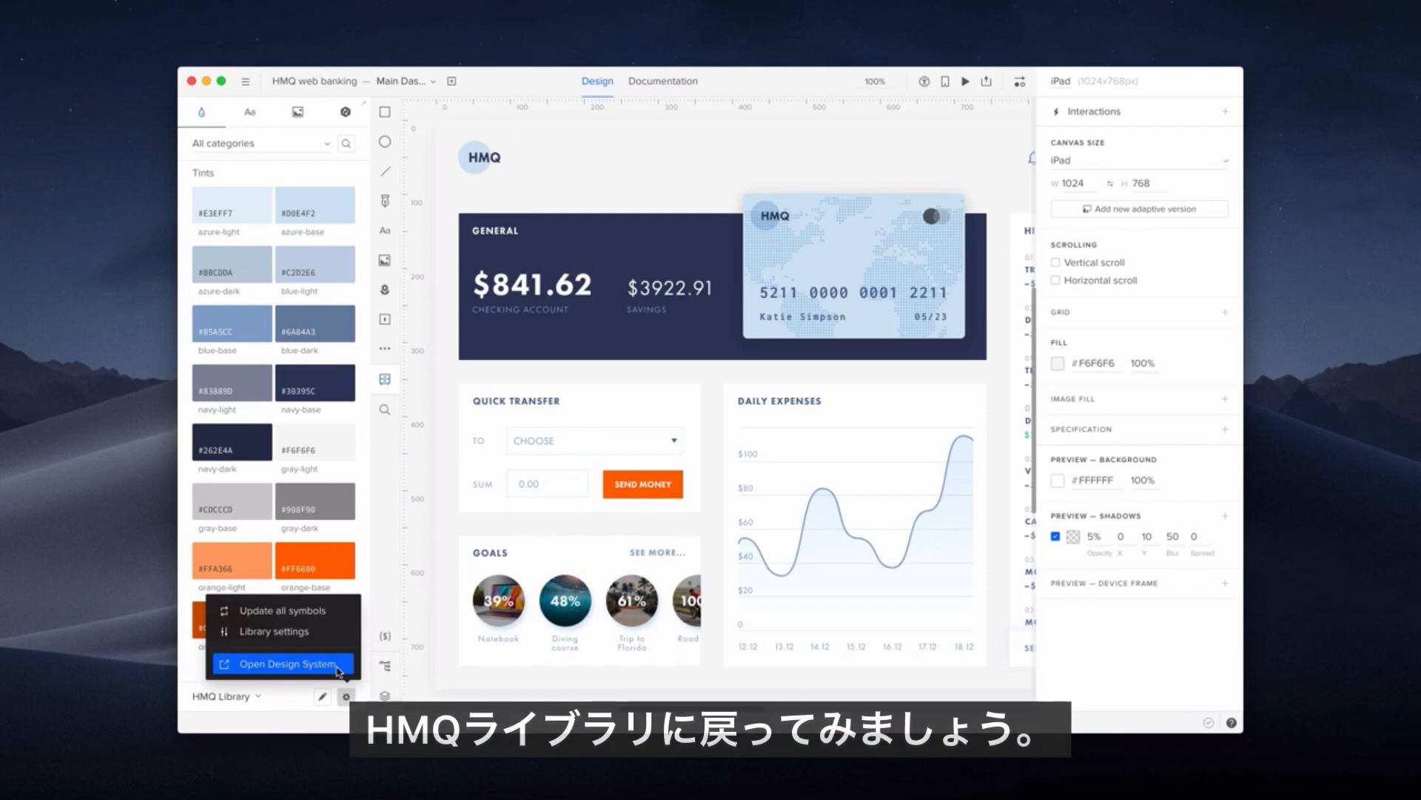
left_click(339, 670)
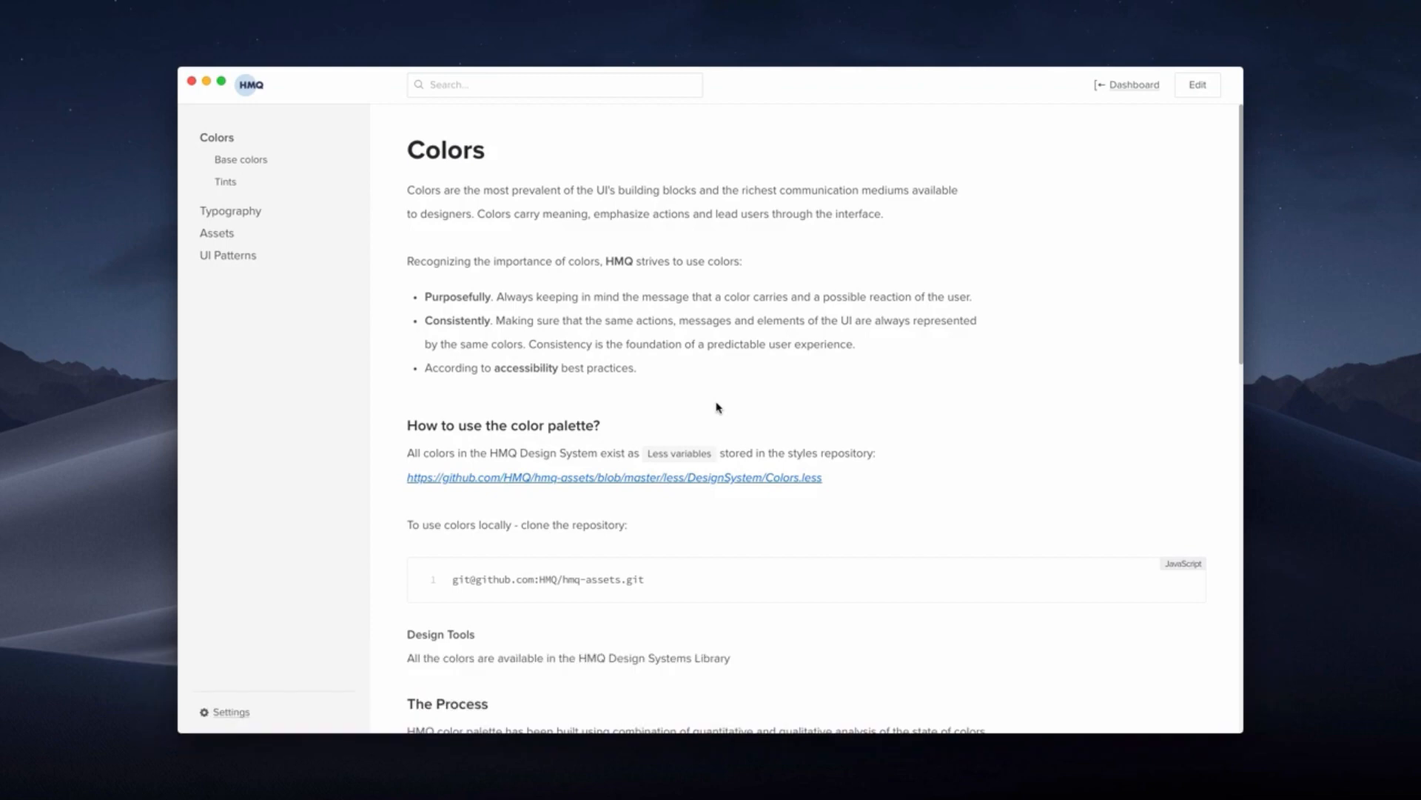
Review the Colors documentation page, including the palette usage, process, naming convention, base colors and tints.
scroll(716, 407, "down", 10)
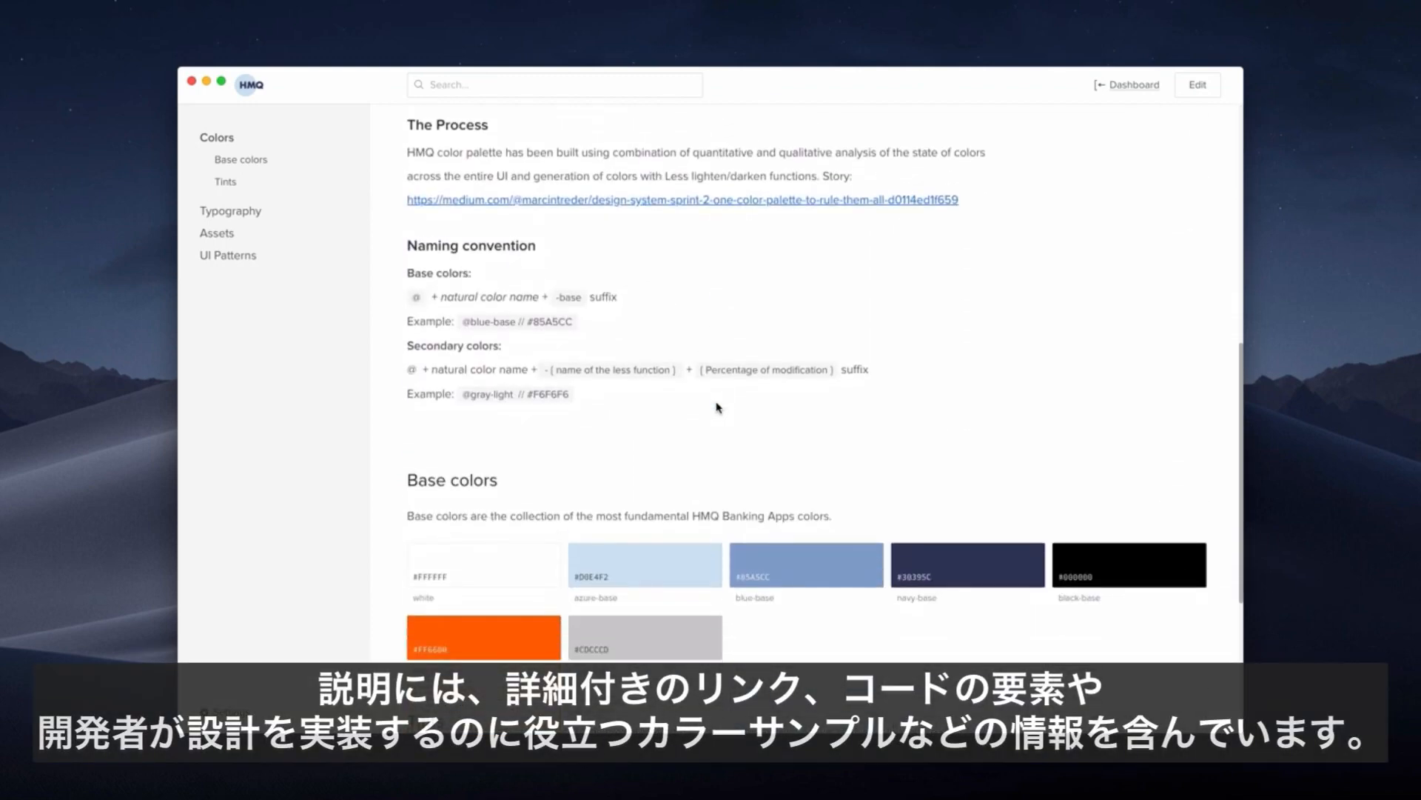
scroll(717, 407, "down", 5)
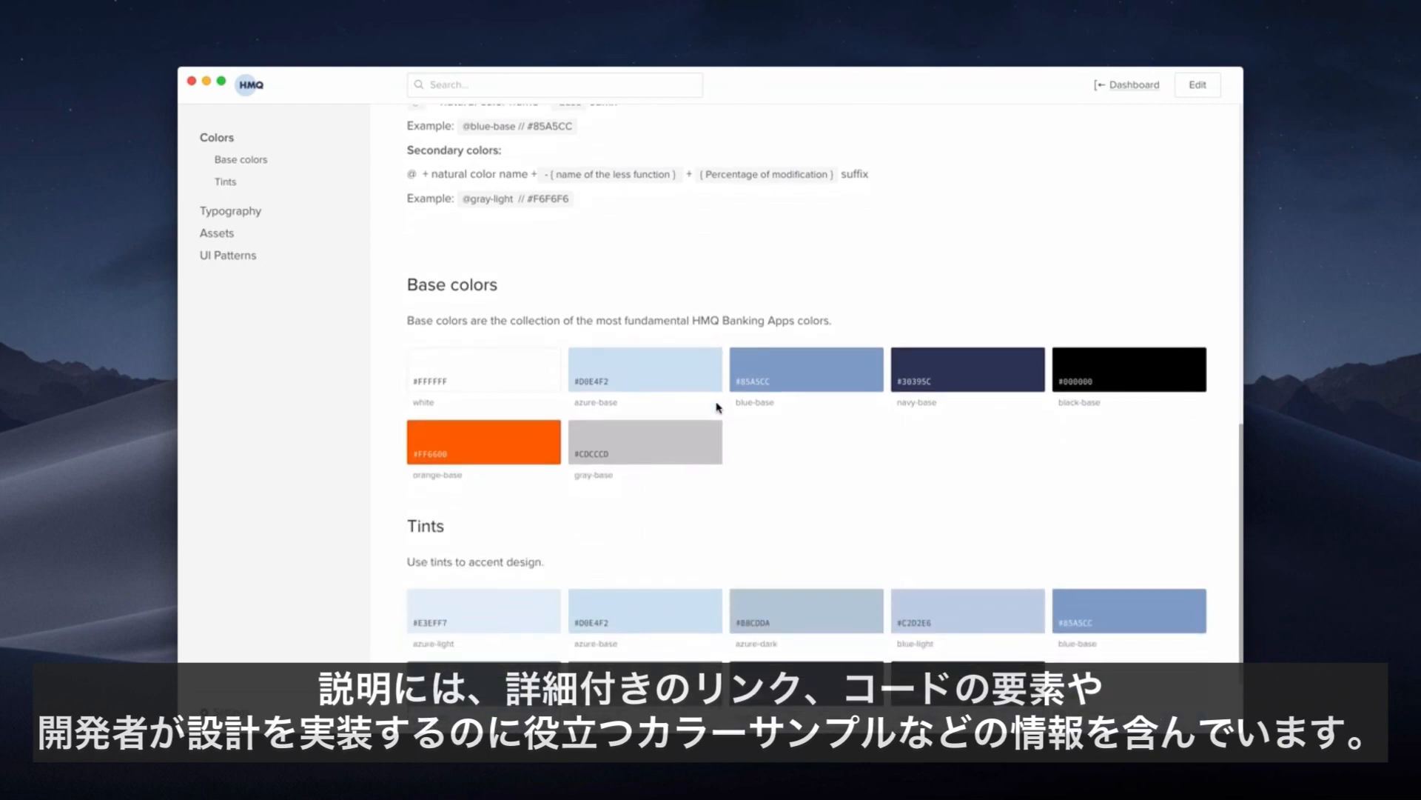
scroll(716, 406, "up", 10)
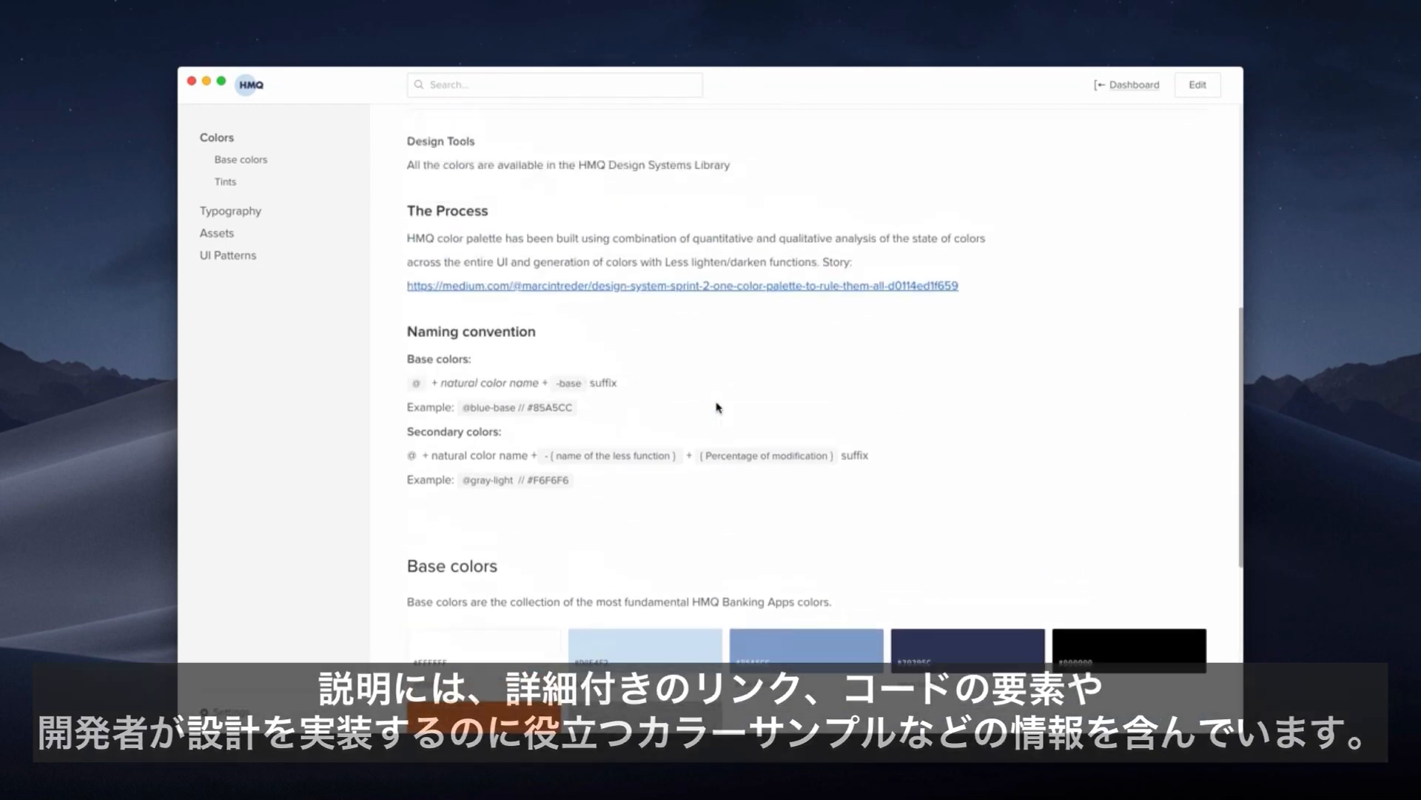
scroll(717, 406, "up", 9)
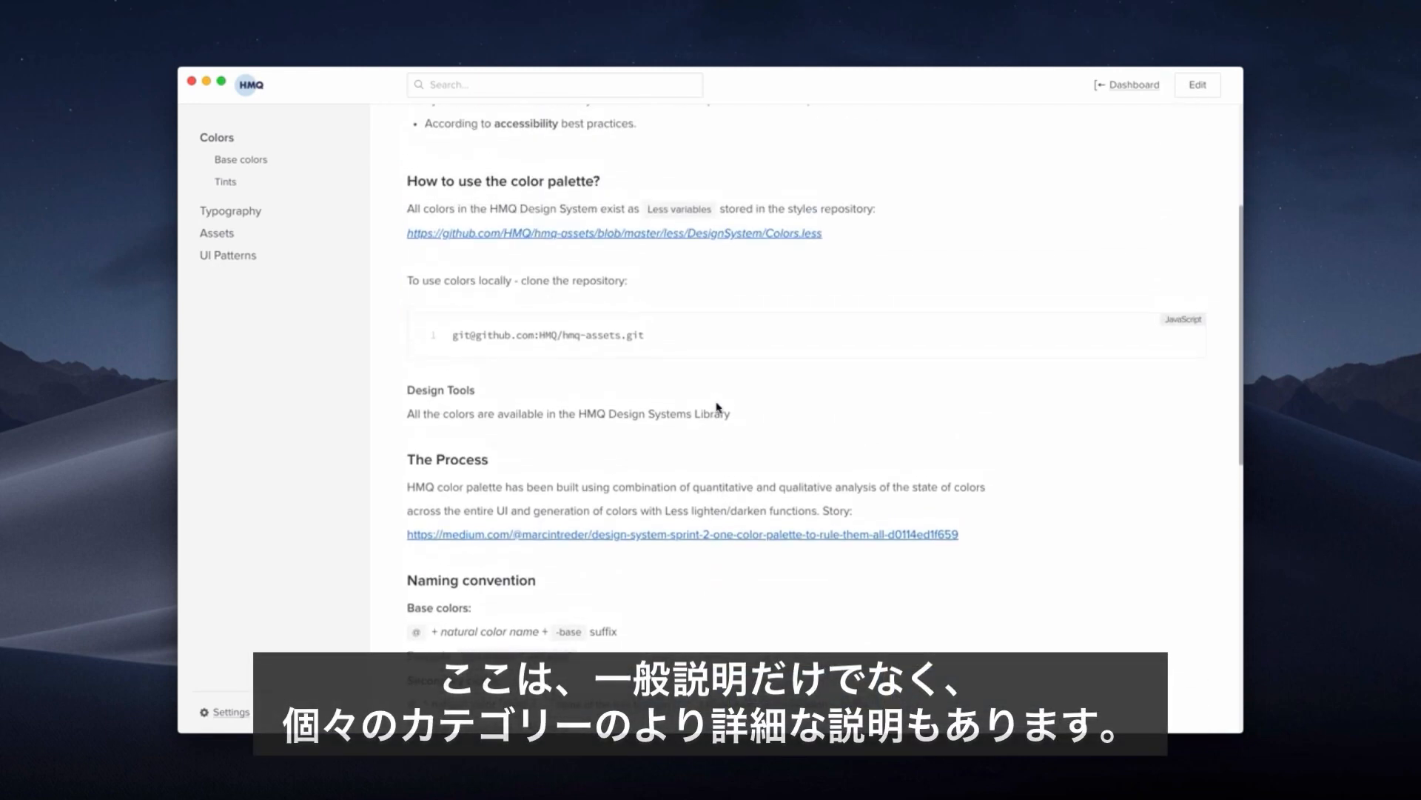
scroll(716, 406, "up", 1)
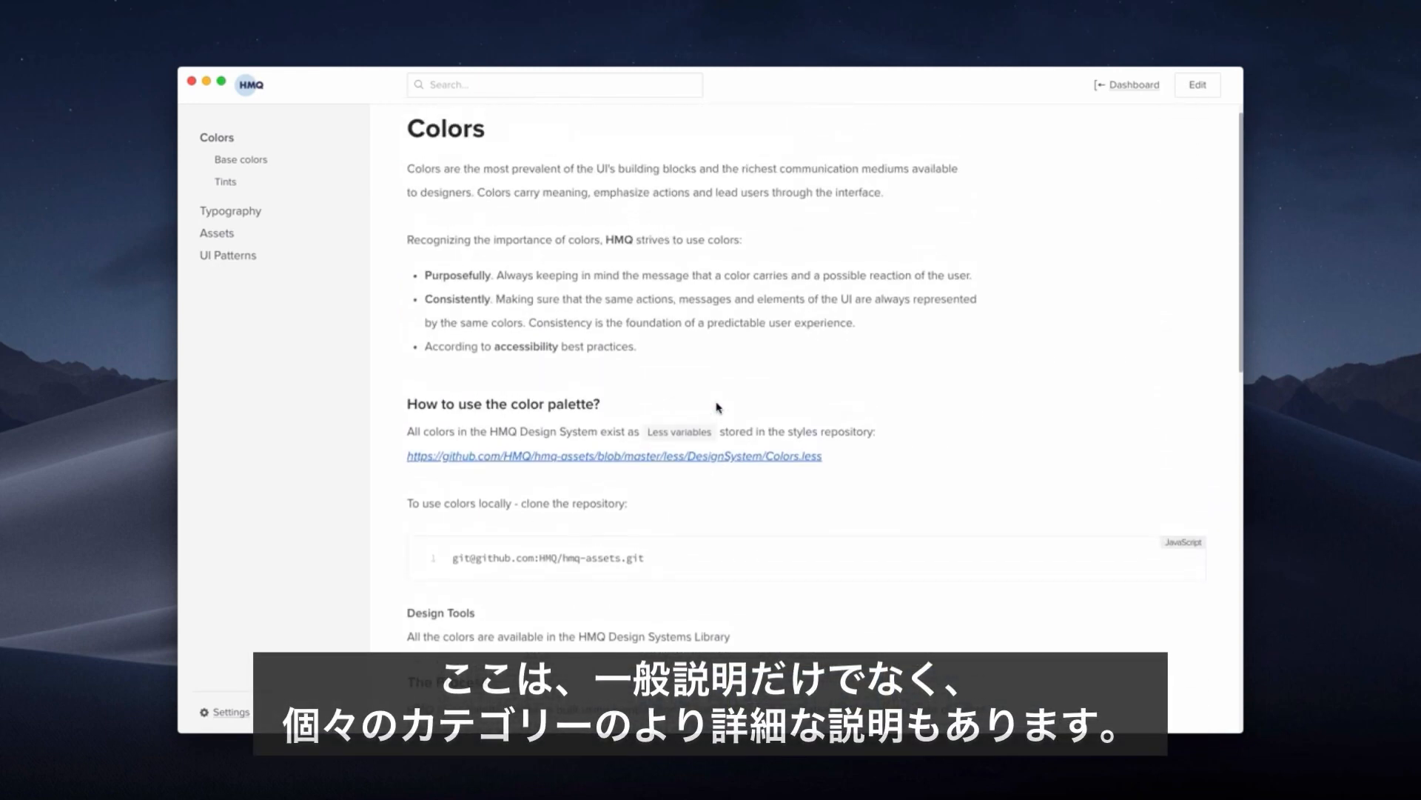
scroll(717, 406, "up", 1)
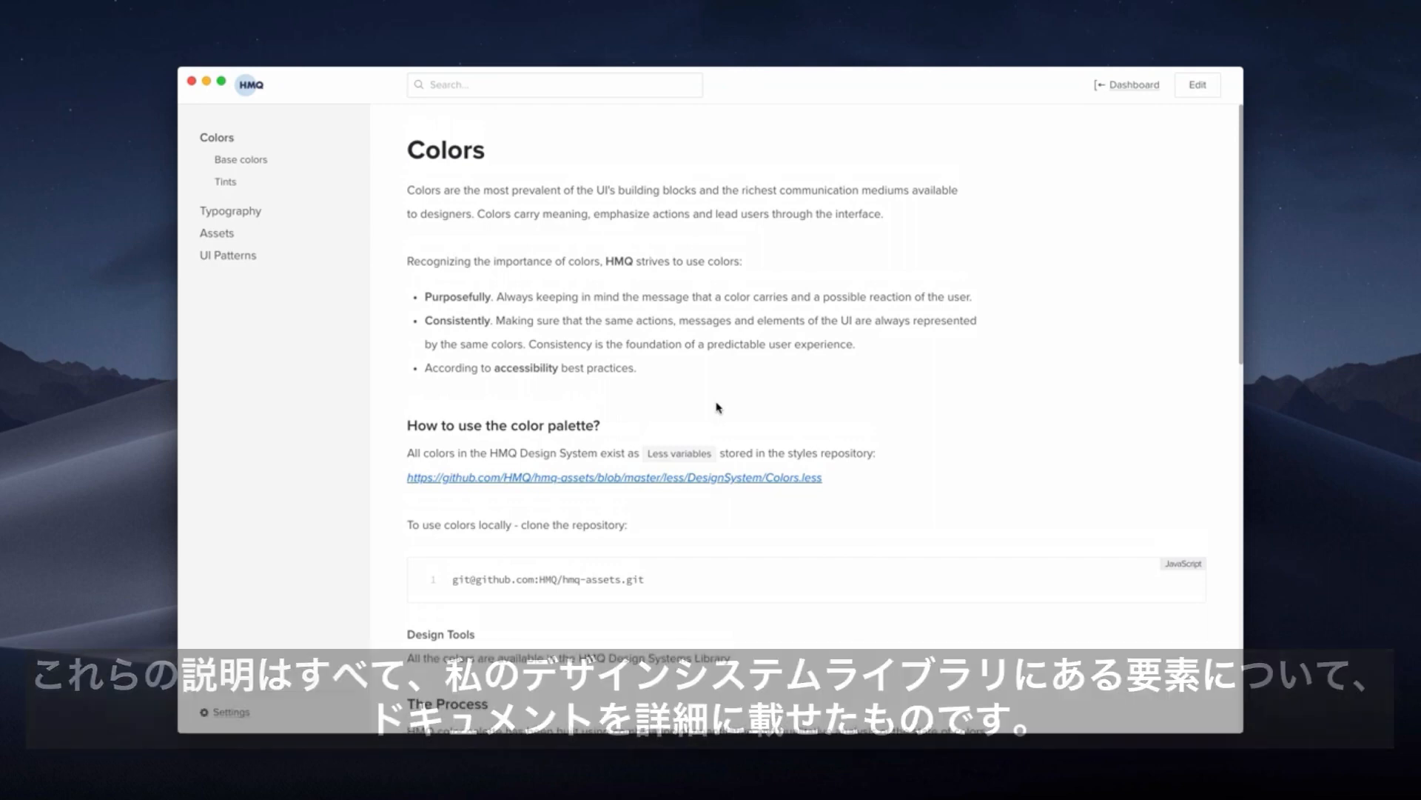
Open the Typography documentation page and review the typeface and the text styles with their code snippets.
left_click(249, 214)
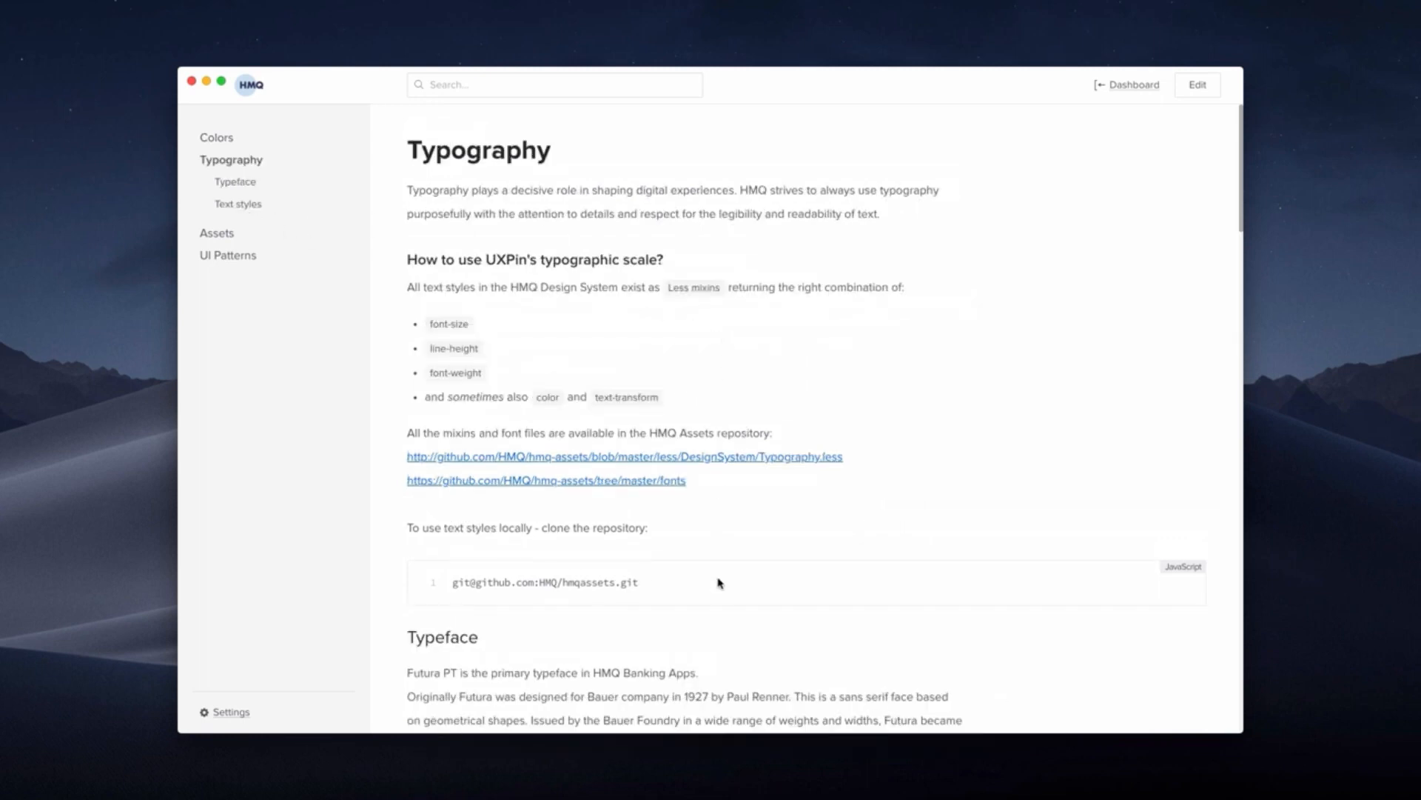
scroll(717, 586, "down", 5)
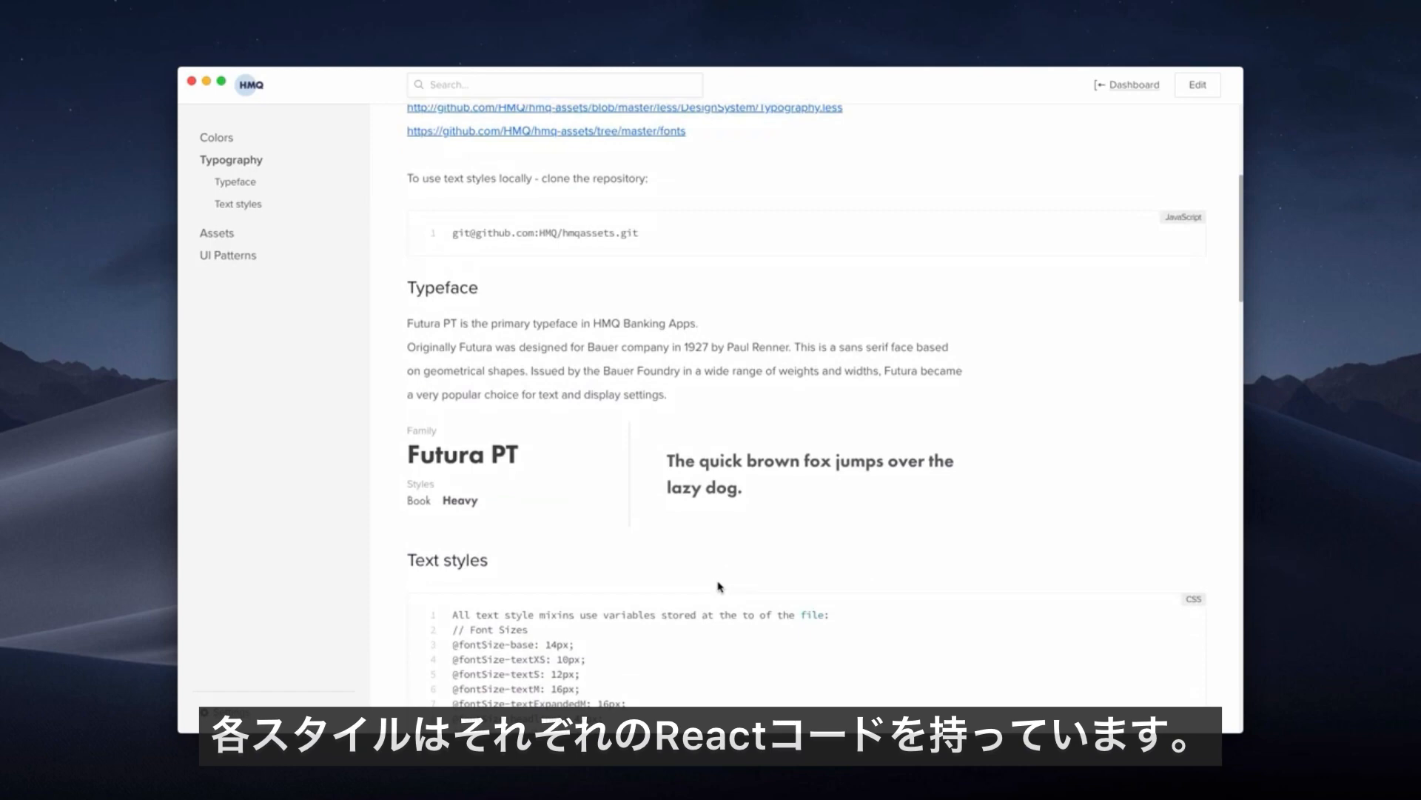
scroll(718, 586, "down", 15)
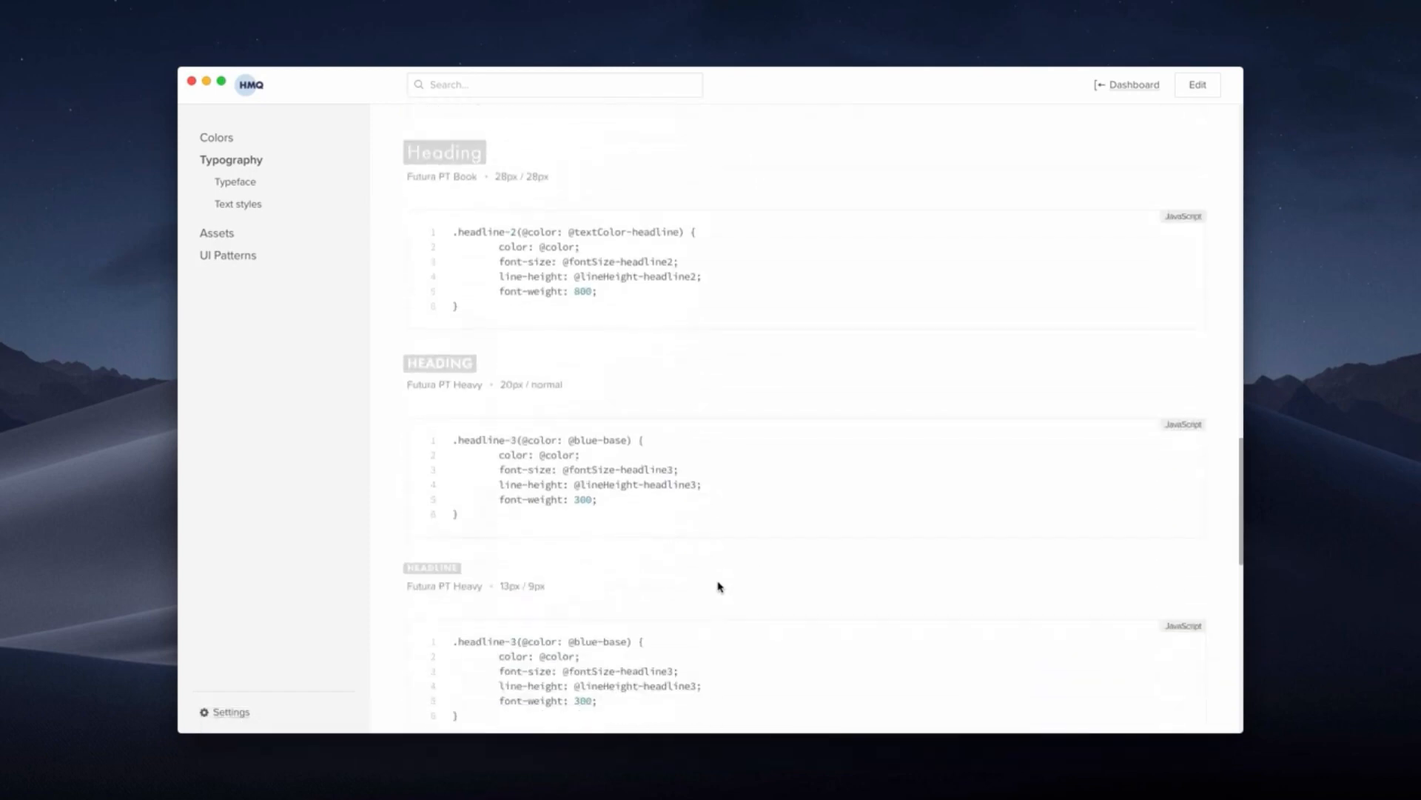
scroll(718, 586, "down", 1)
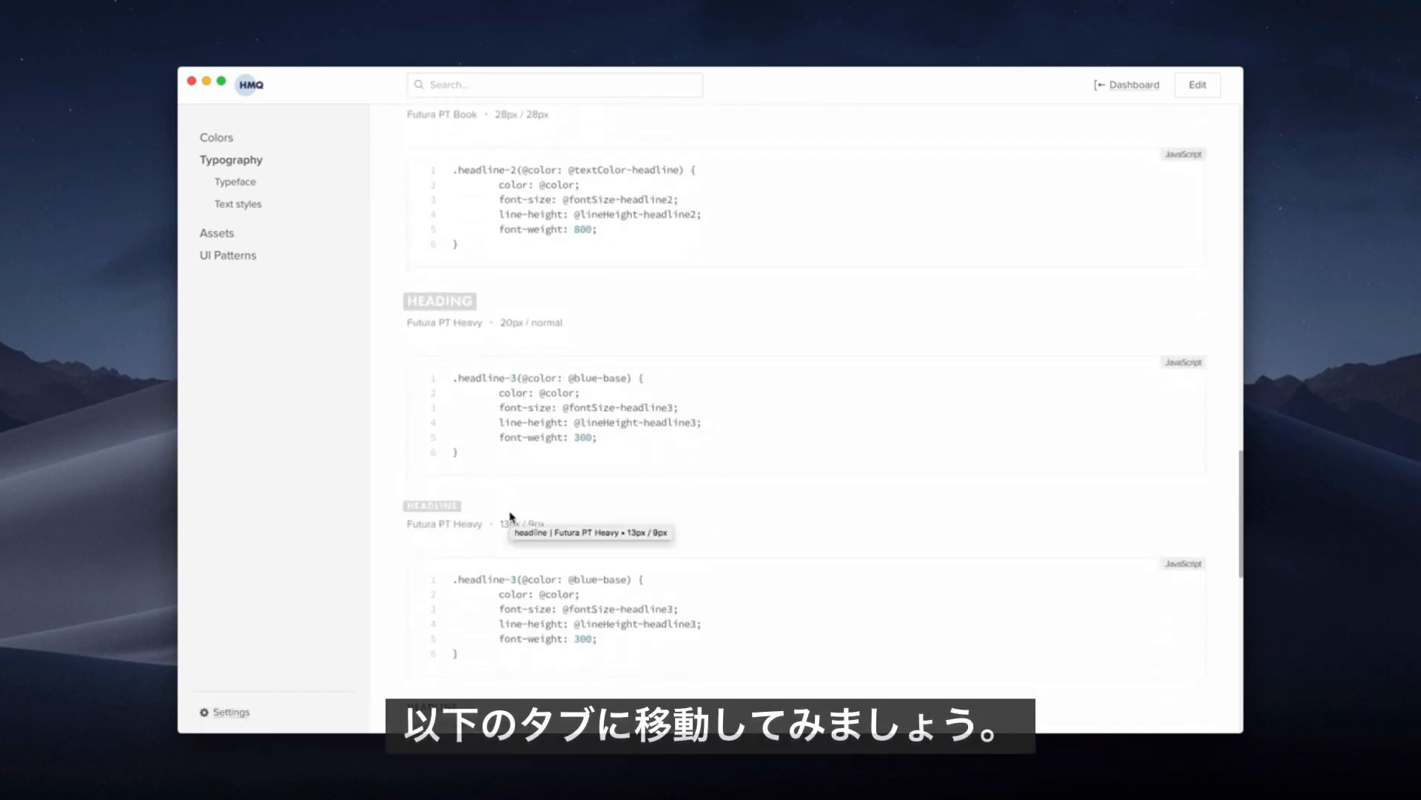
Look through the documented brand, icon and image assets, as well as the elements on the UI Patterns page.
left_click(202, 239)
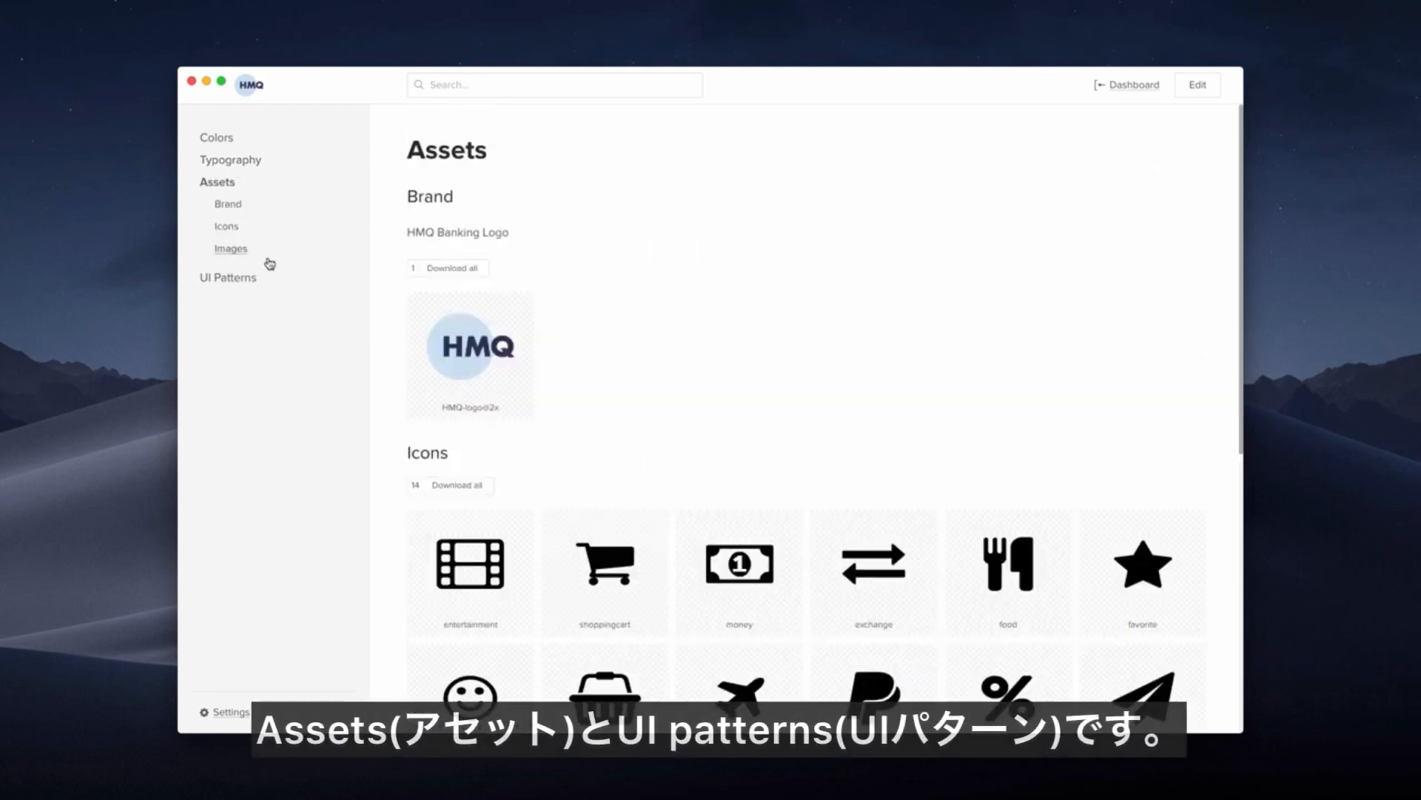
scroll(660, 437, "down", 7)
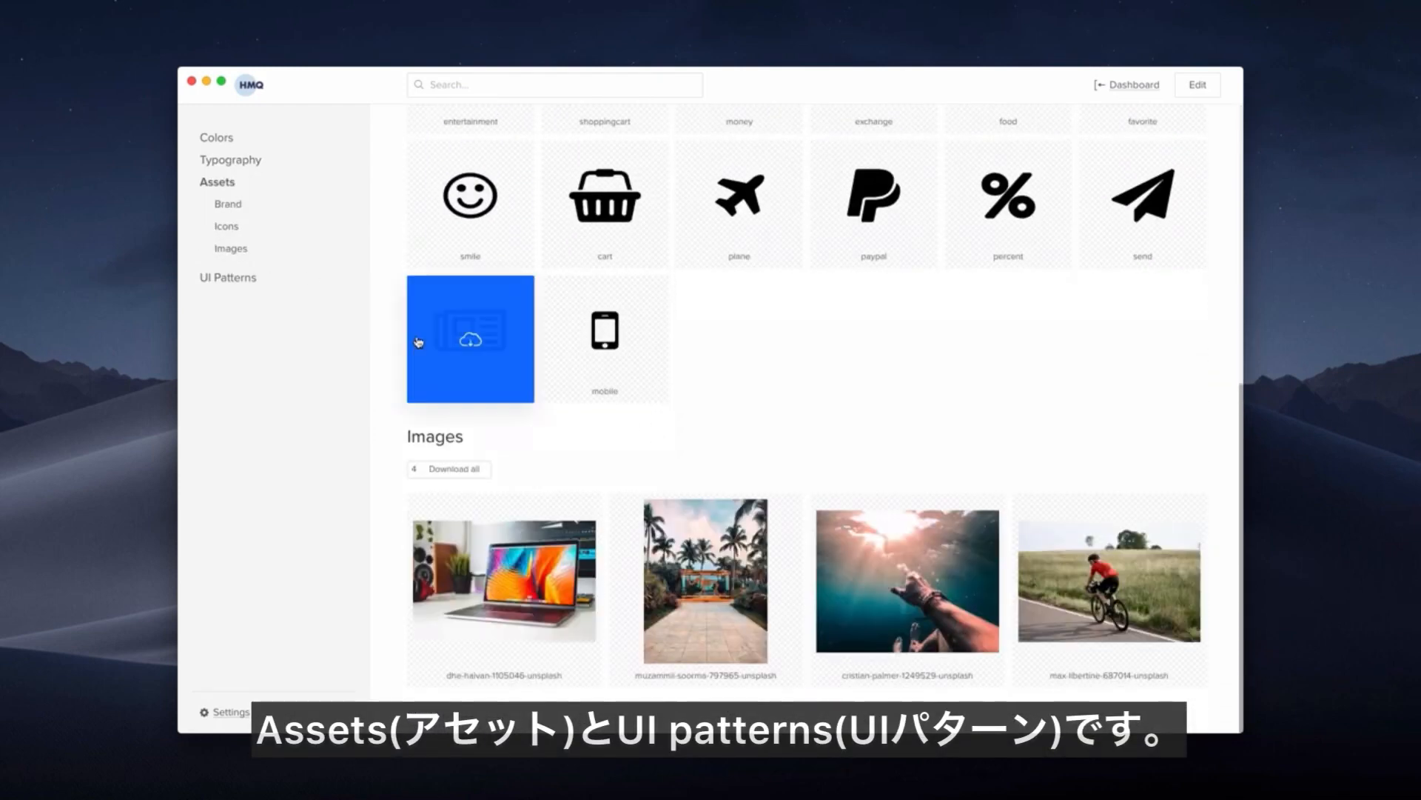
left_click(229, 277)
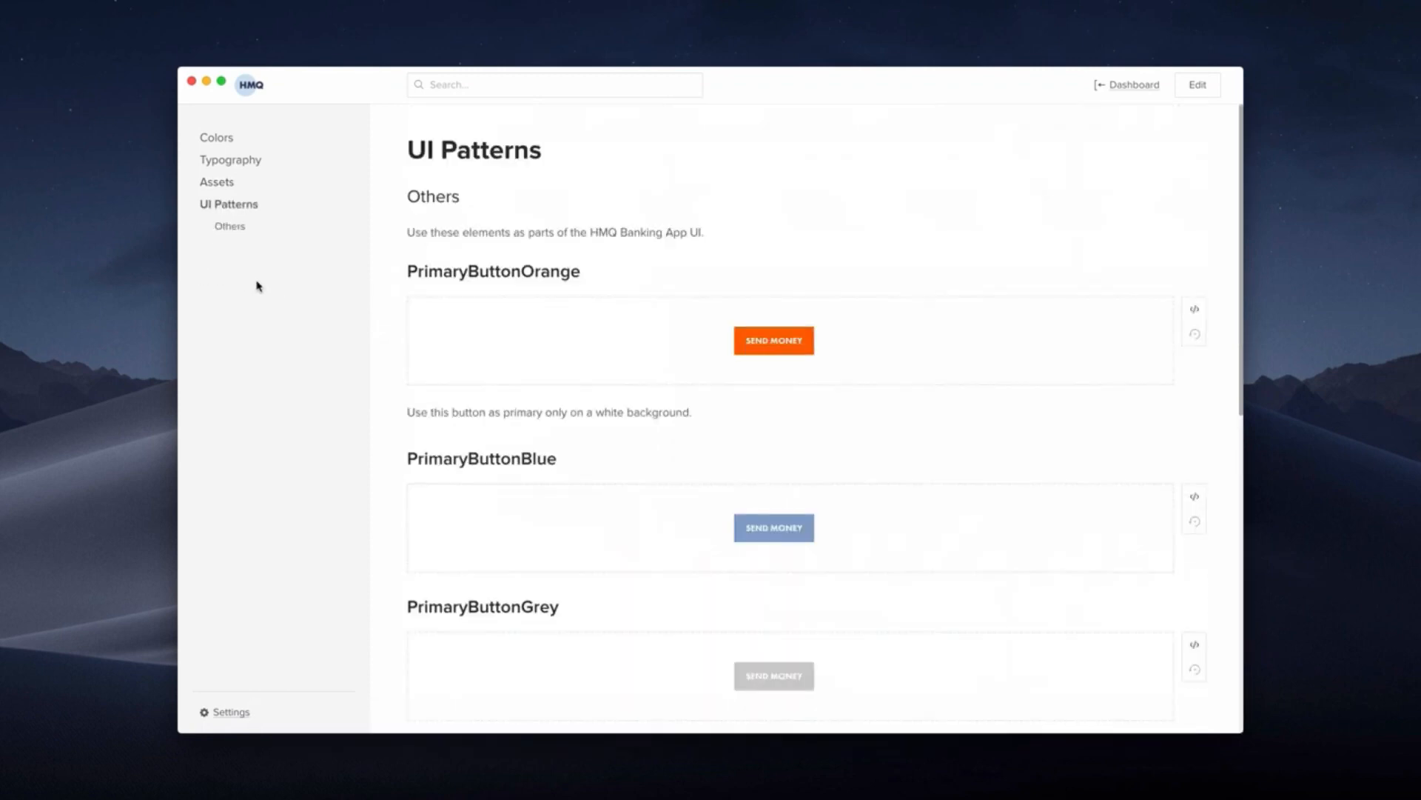
scroll(760, 442, "down", 7)
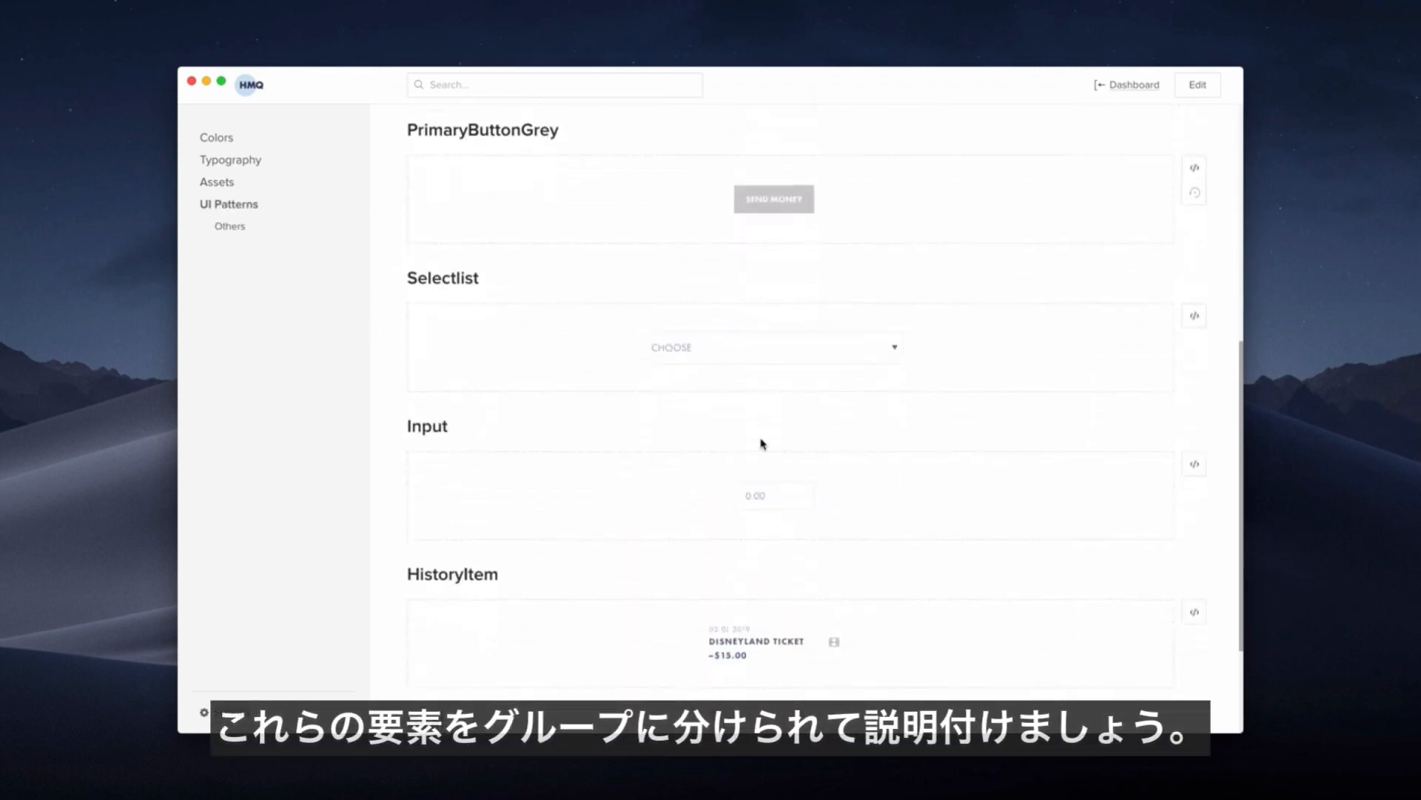
scroll(760, 443, "down", 3)
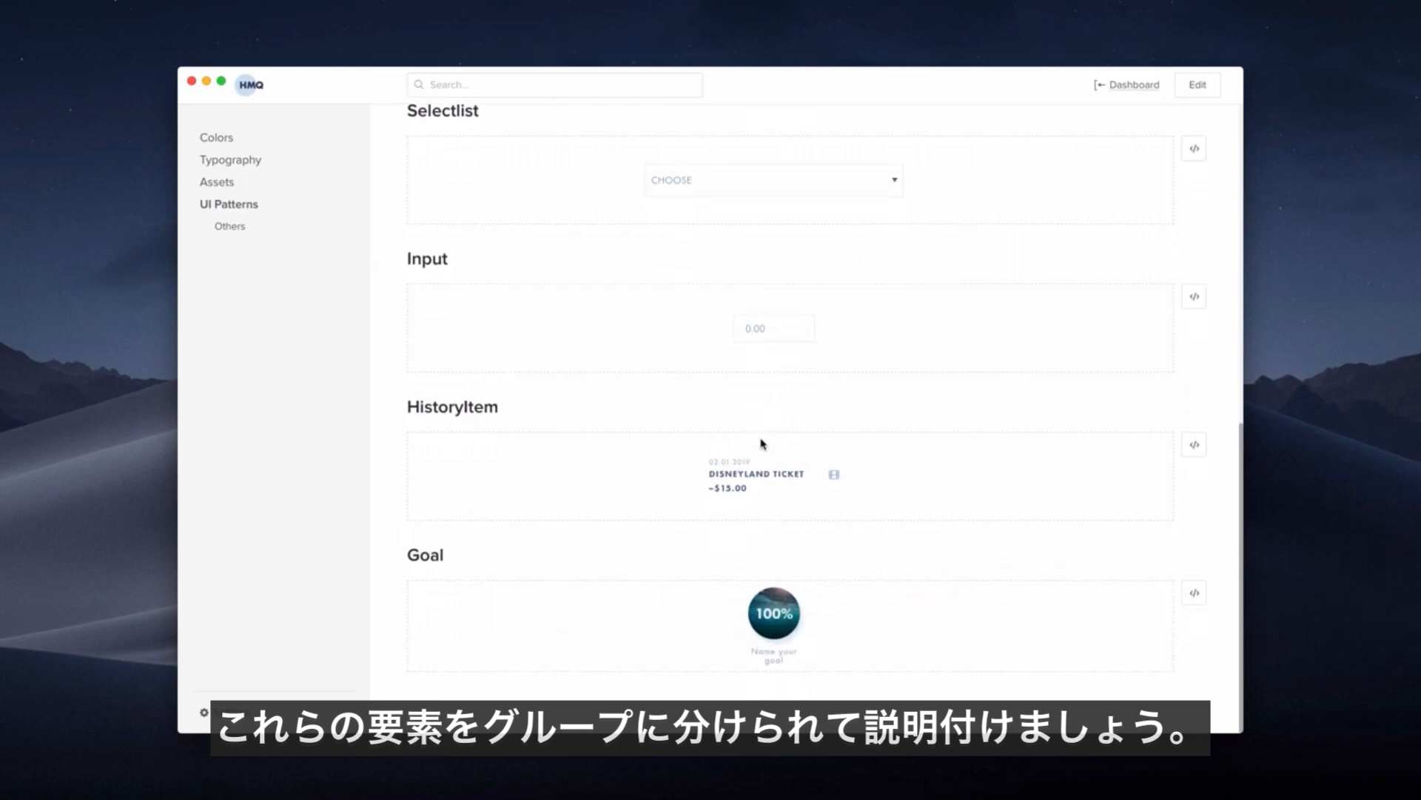
scroll(762, 444, "up", 9)
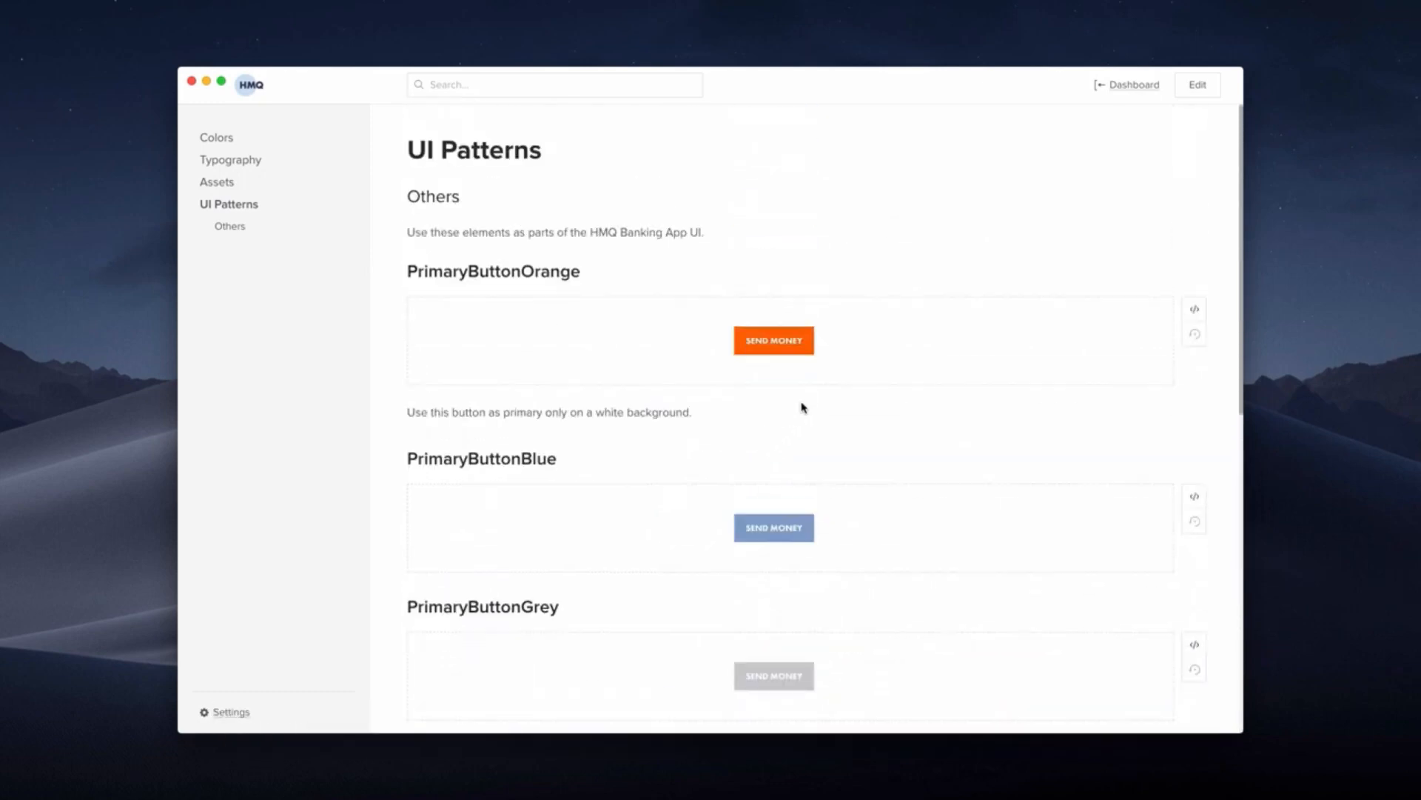
Put the UI Patterns documentation into edit mode, add a category named Buttons and place it above Others.
left_click(1193, 89)
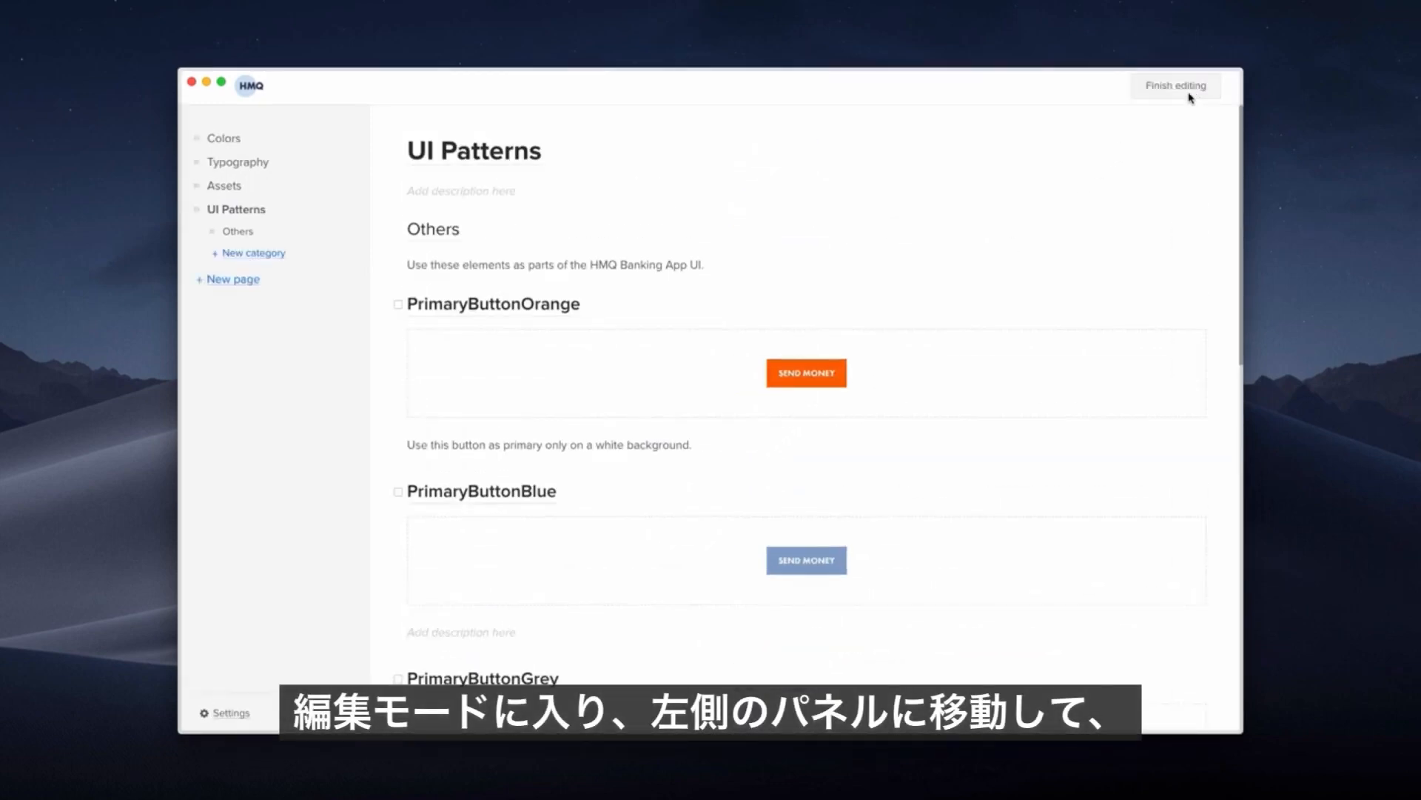
left_click(229, 253)
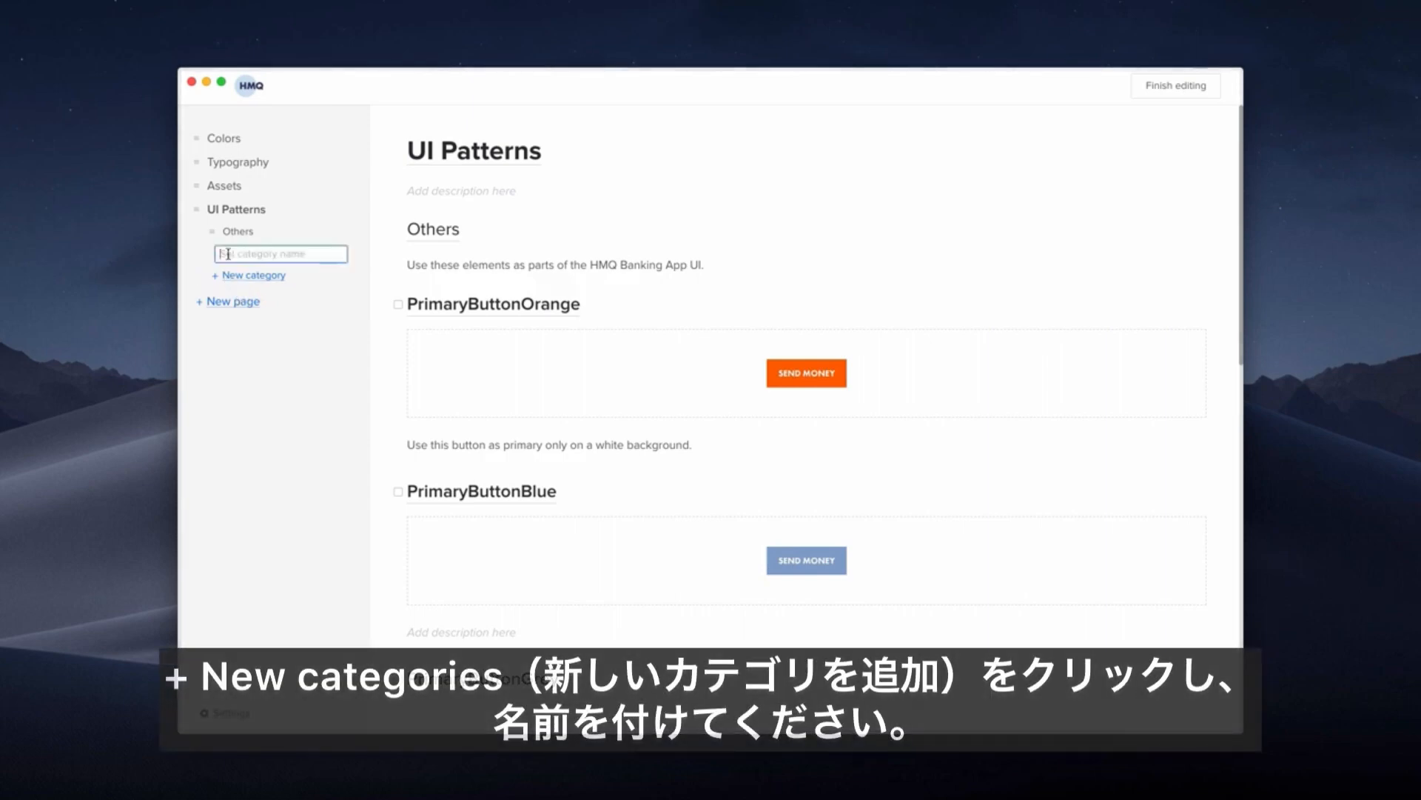
type("Buttons")
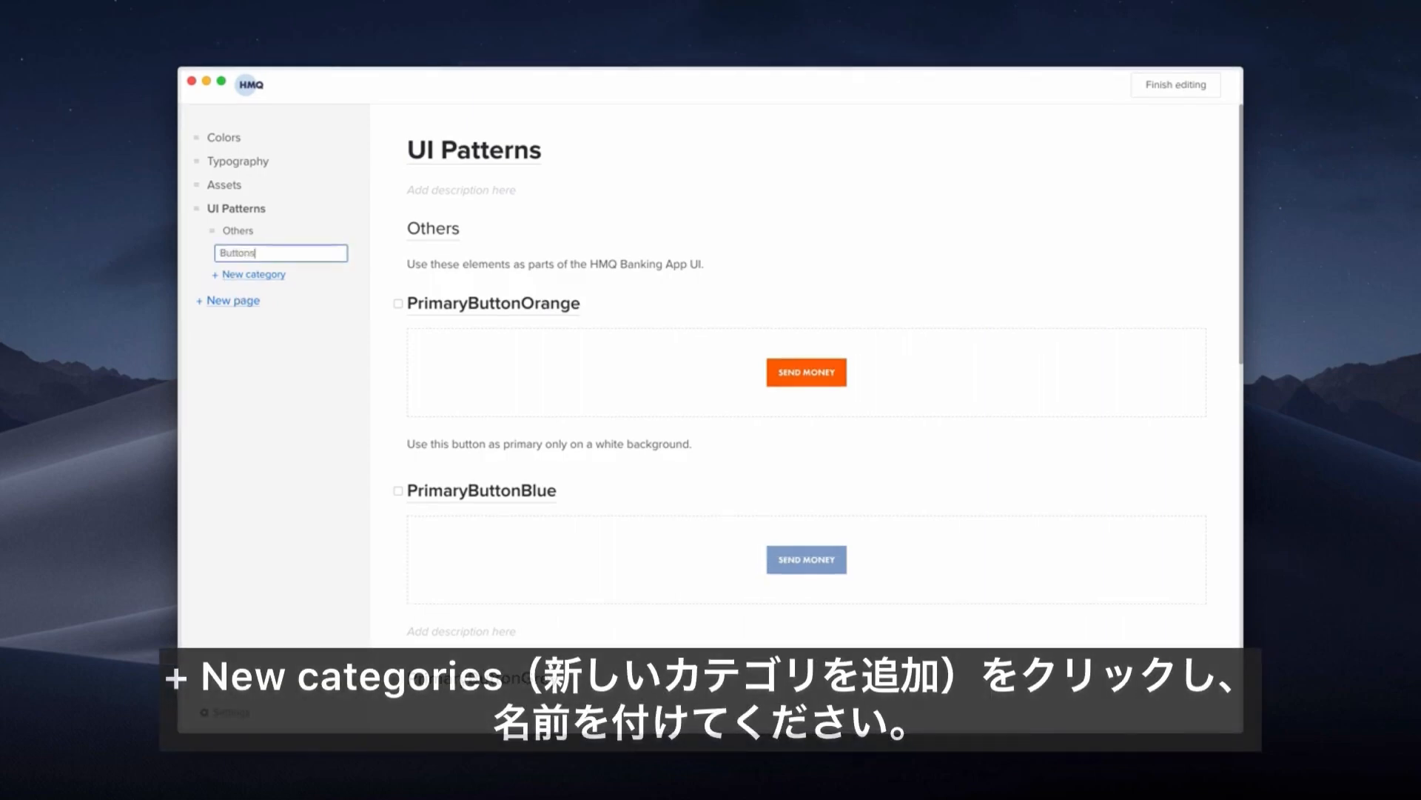
key("Return")
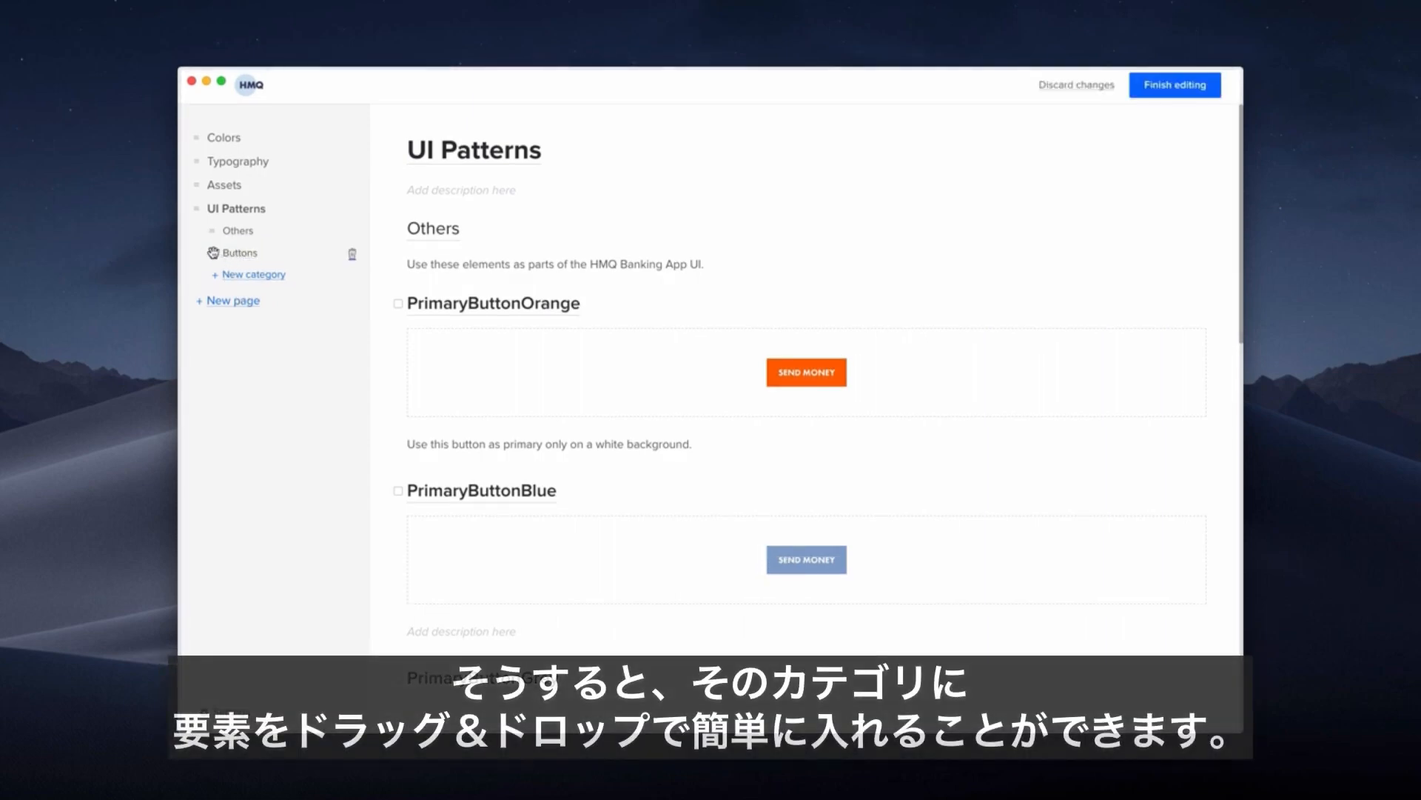
left_click_drag(213, 252, 216, 228)
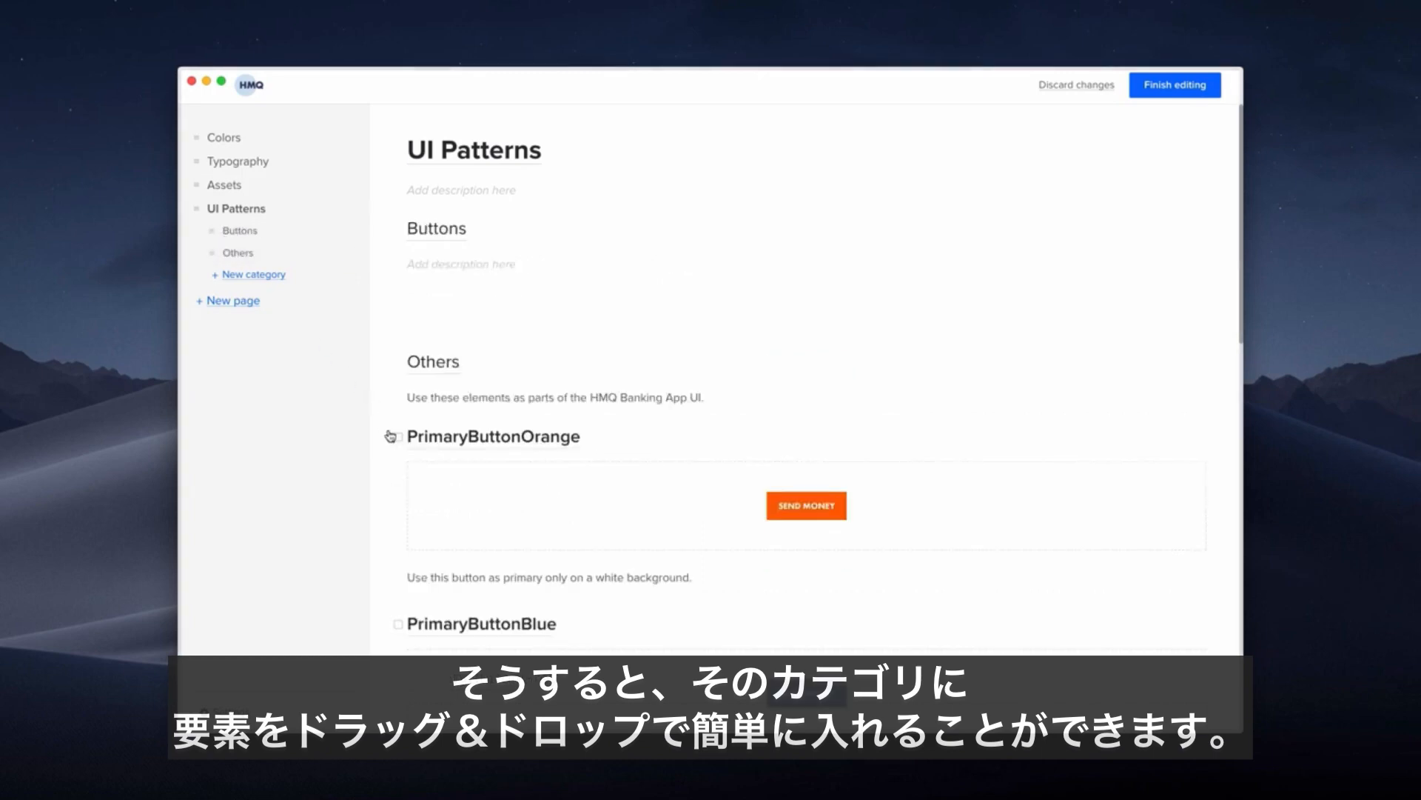
Select PrimaryButtonOrange, PrimaryButtonBlue and PrimaryButtonGrey and move them together from Others into the Buttons category.
left_click(397, 437)
scroll(397, 448, "down", 2)
left_click(398, 492)
scroll(399, 494, "down", 2)
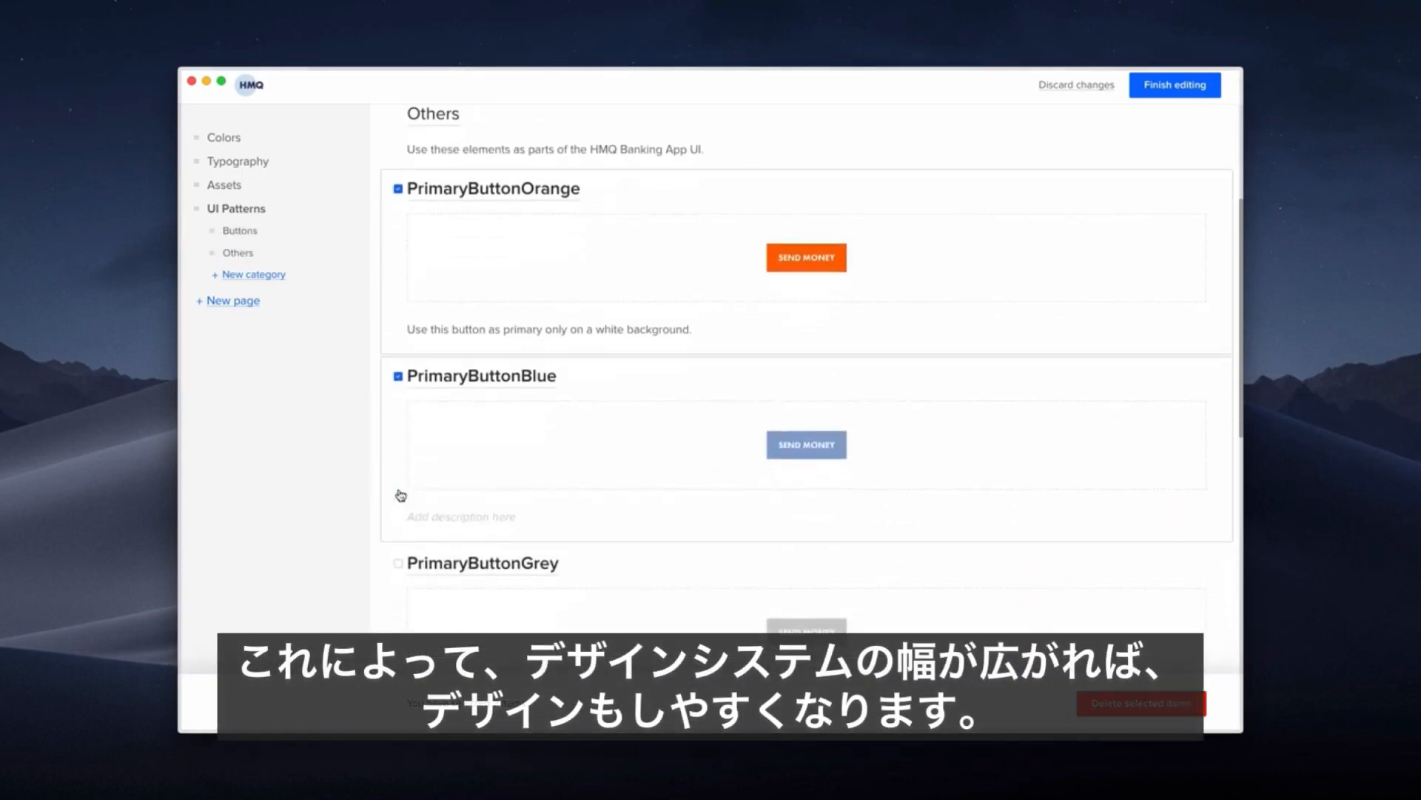
scroll(401, 495, "down", 2)
left_click(399, 491)
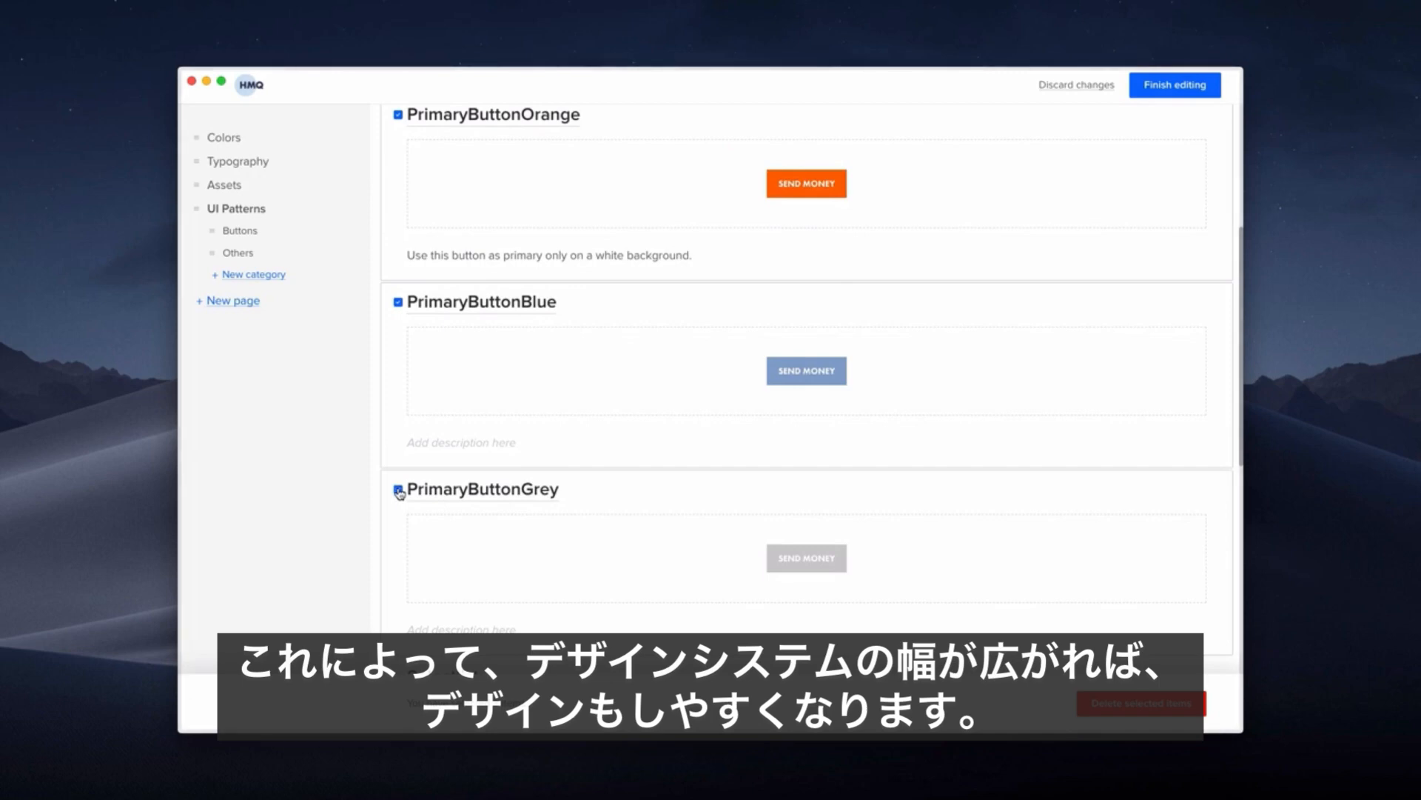
scroll(400, 494, "up", 5)
left_click_drag(416, 447, 410, 314)
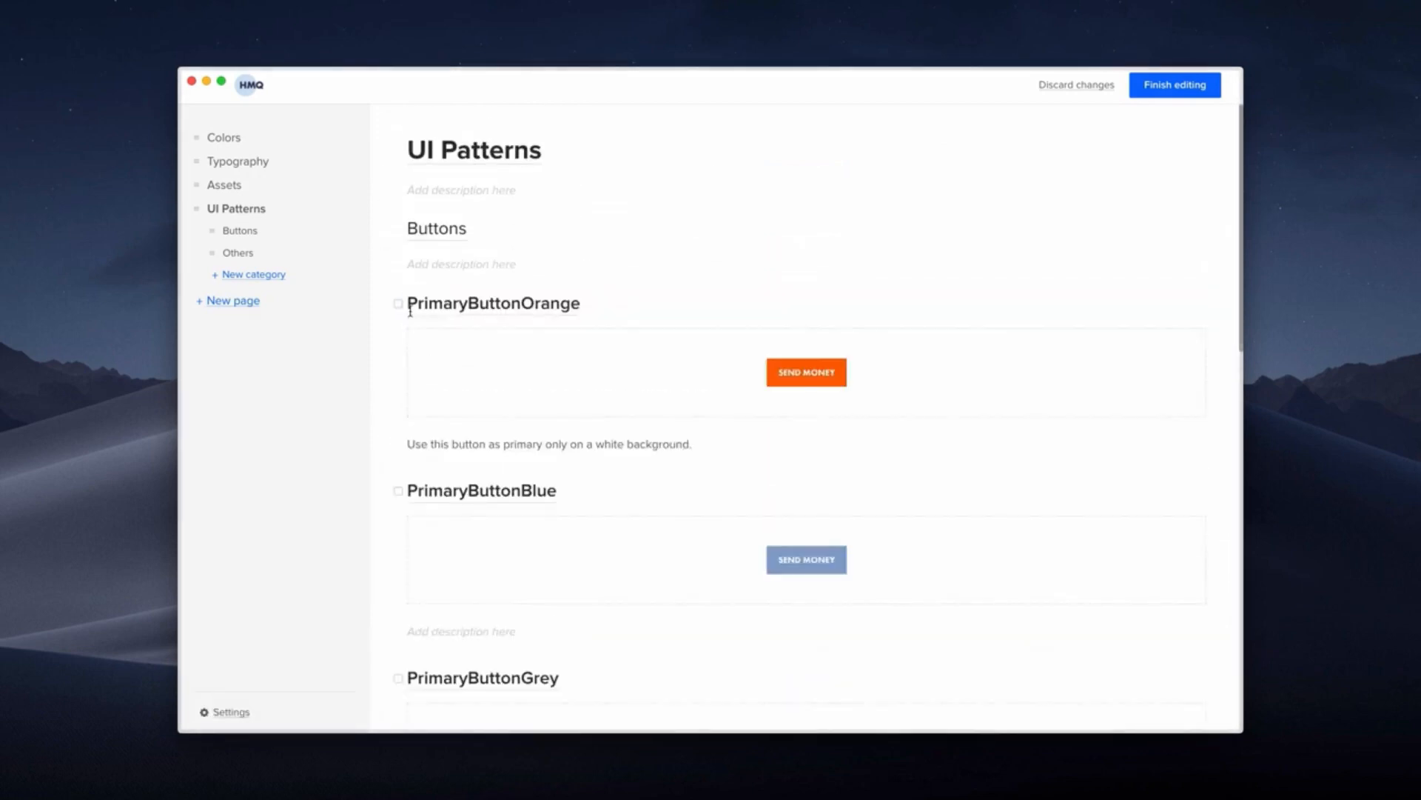
Describe the Buttons category as a clickable button component that draws attention to actions in the app and triggers any sort of event.
left_click(416, 262)
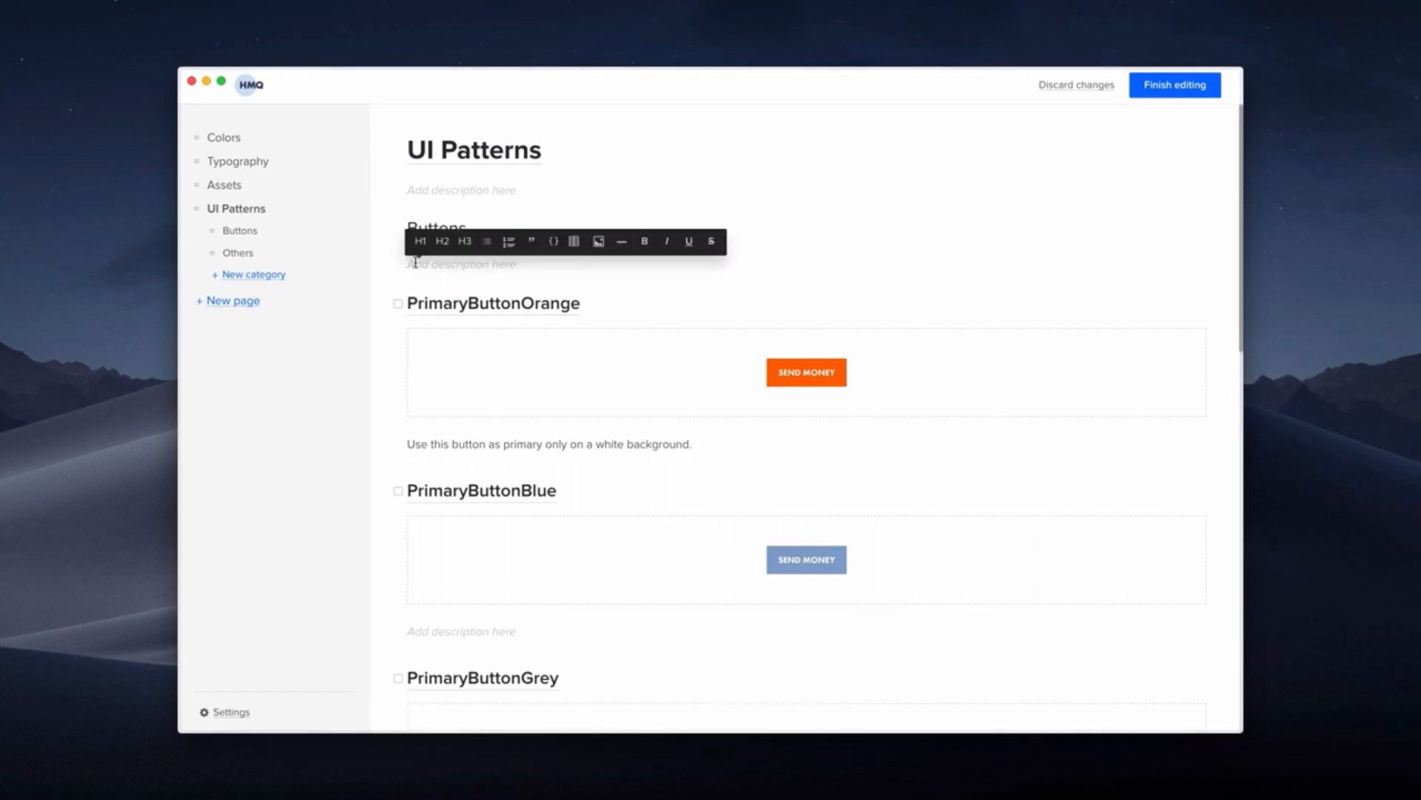
type("The Button component represents a clickable button. Buttons draw attention to actions that can be performed in our app. Buttons are used to trigger any sort of event.")
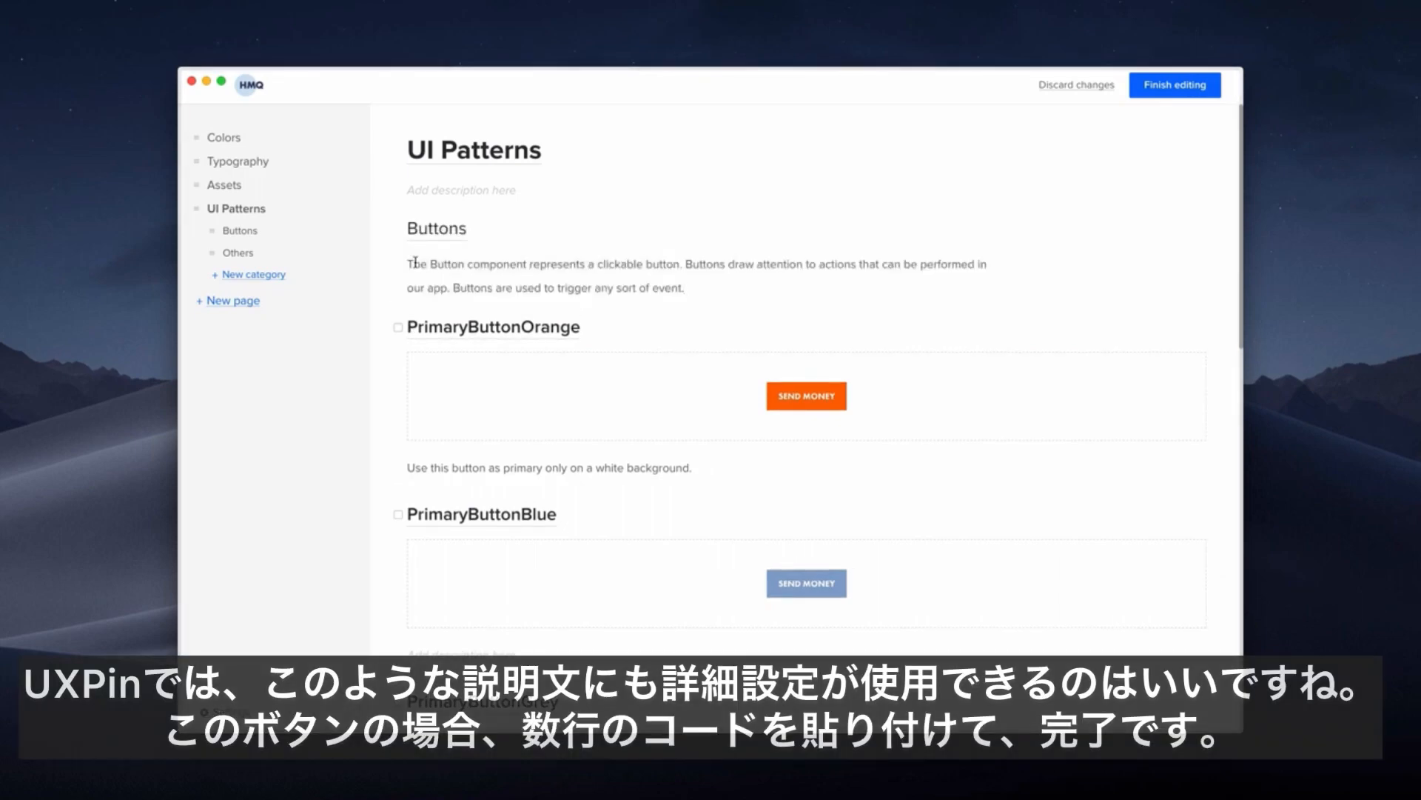
Add a JavaScript code block with the PrimaryButtonOrange component code beneath that button's description and finish editing the documentation.
left_click(696, 467)
key("Return")
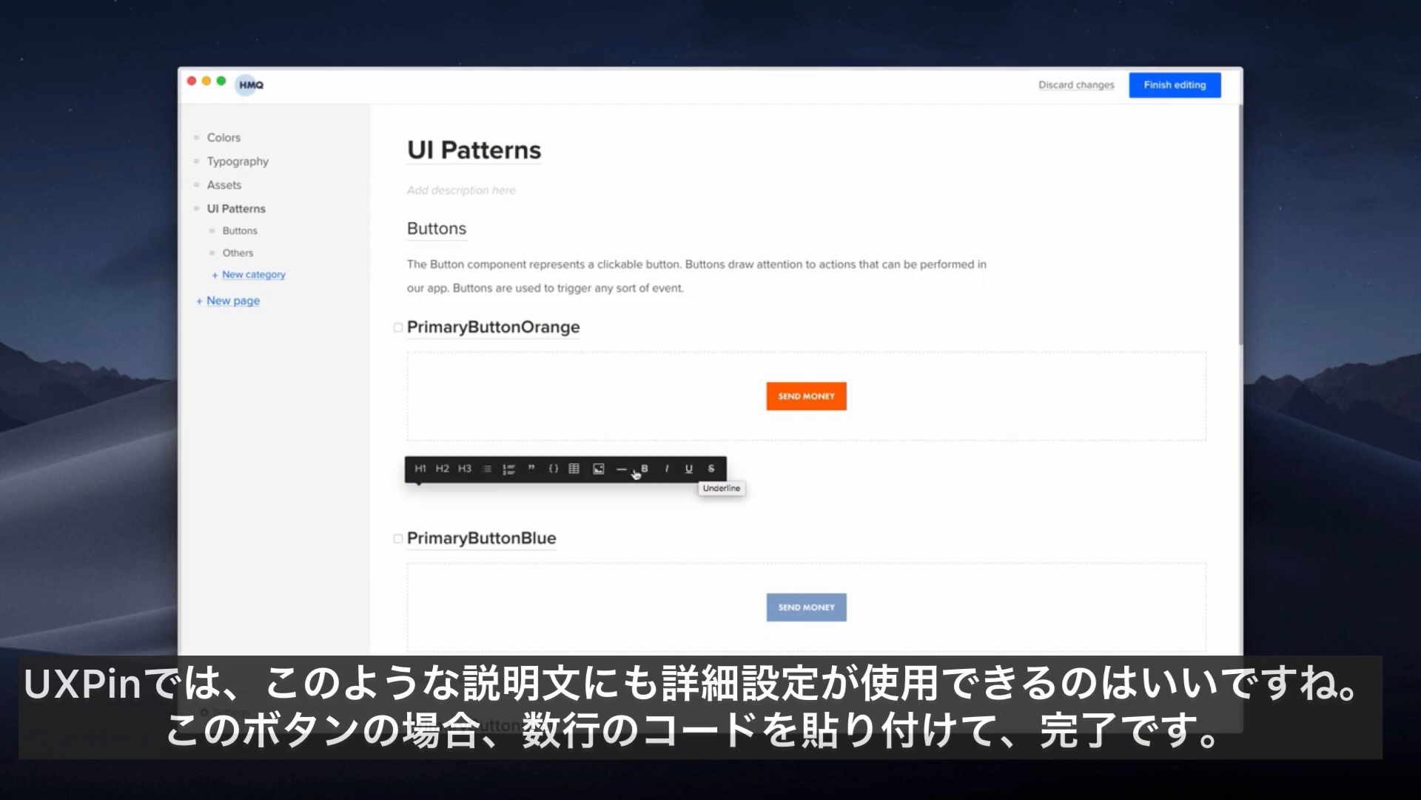
left_click(553, 468)
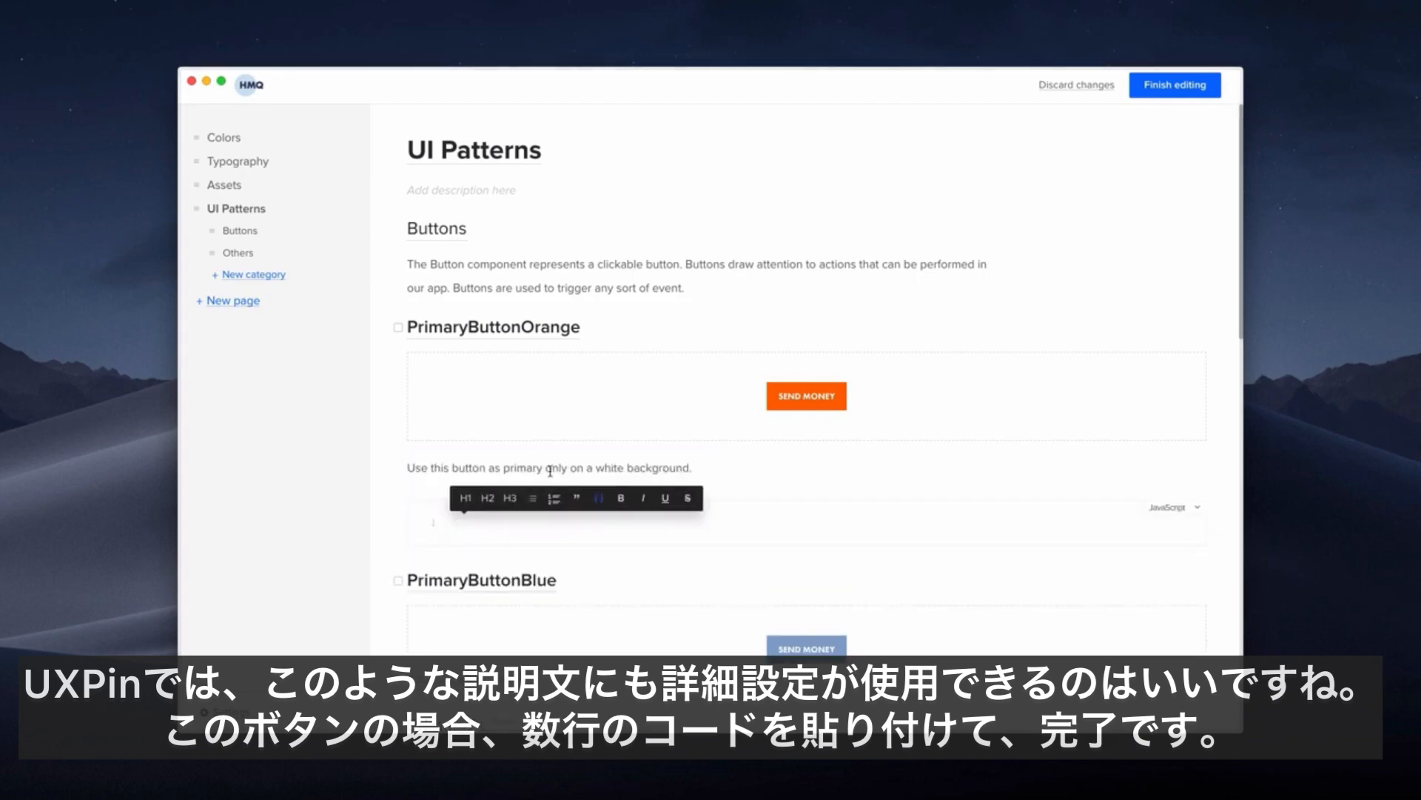
type("<PrimaryButtonOrange     data-automation-id=\"PrimaryButtonOrange\"     disabled={disabled}     clicked={clicked}     text=\"SEND MONEY\"     onClick={this._alertClicked}     allowDisabledFocus={true} />")
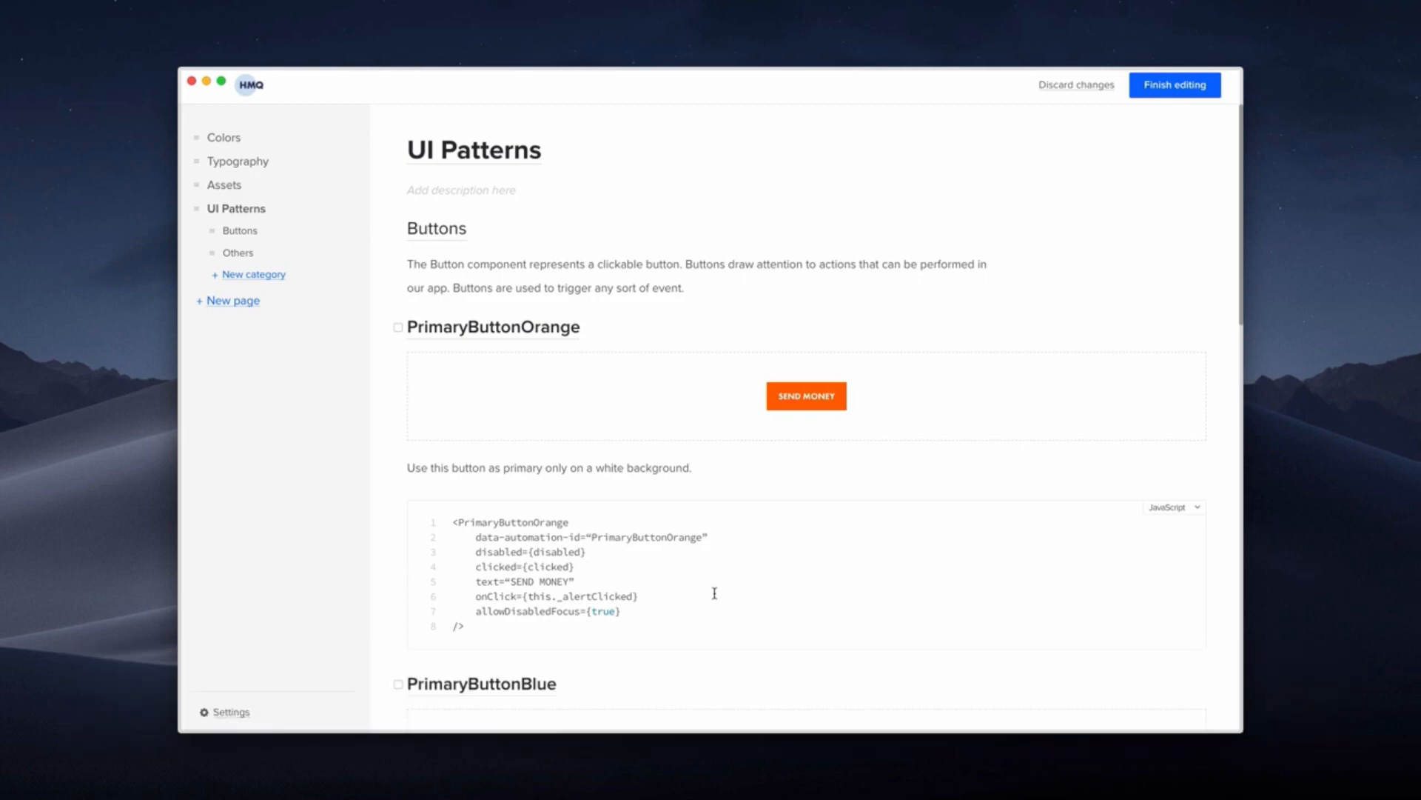
left_click(1175, 86)
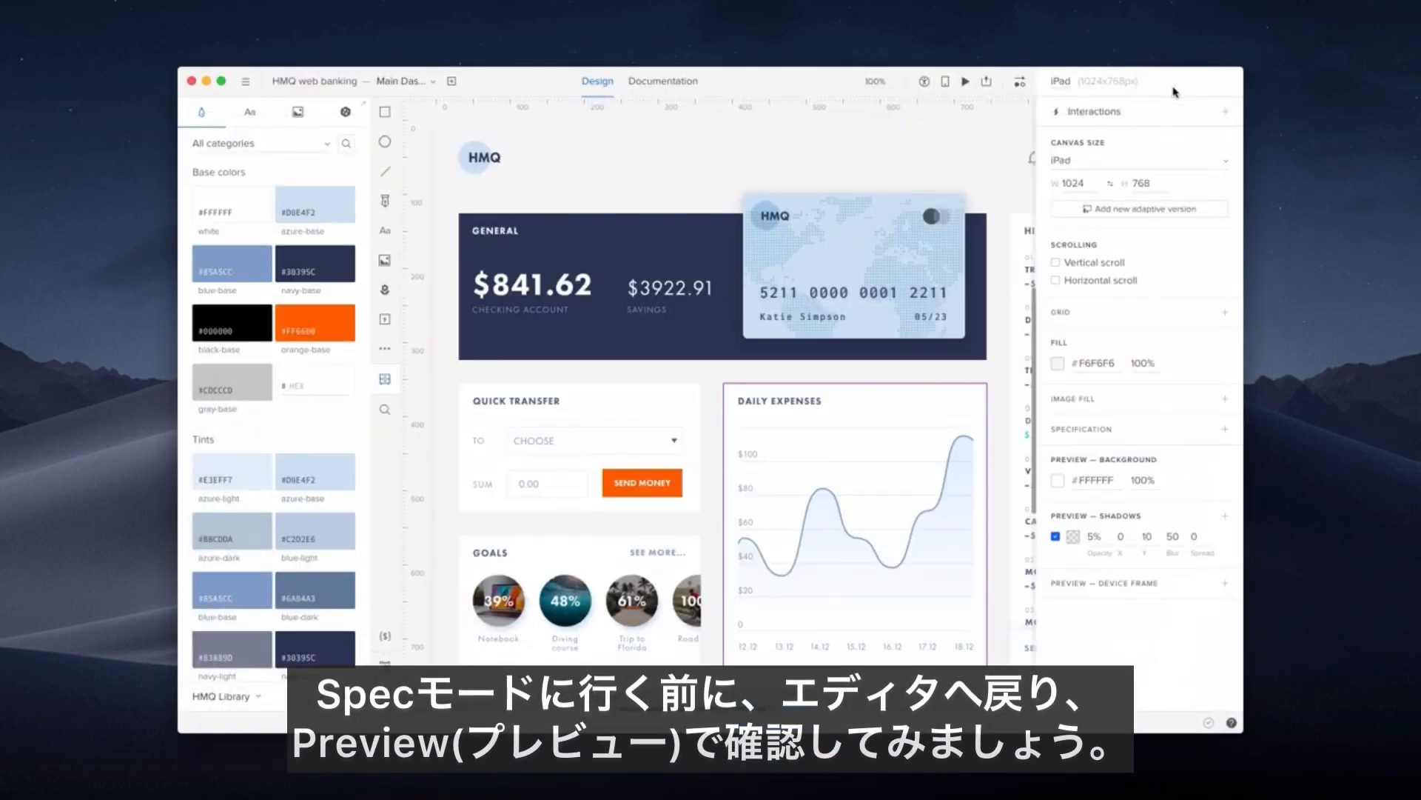
Preview the Main Dashboard design in Spec mode and inspect the SEND MONEY button's dimensions, colors, typography and CSS code.
left_click(964, 82)
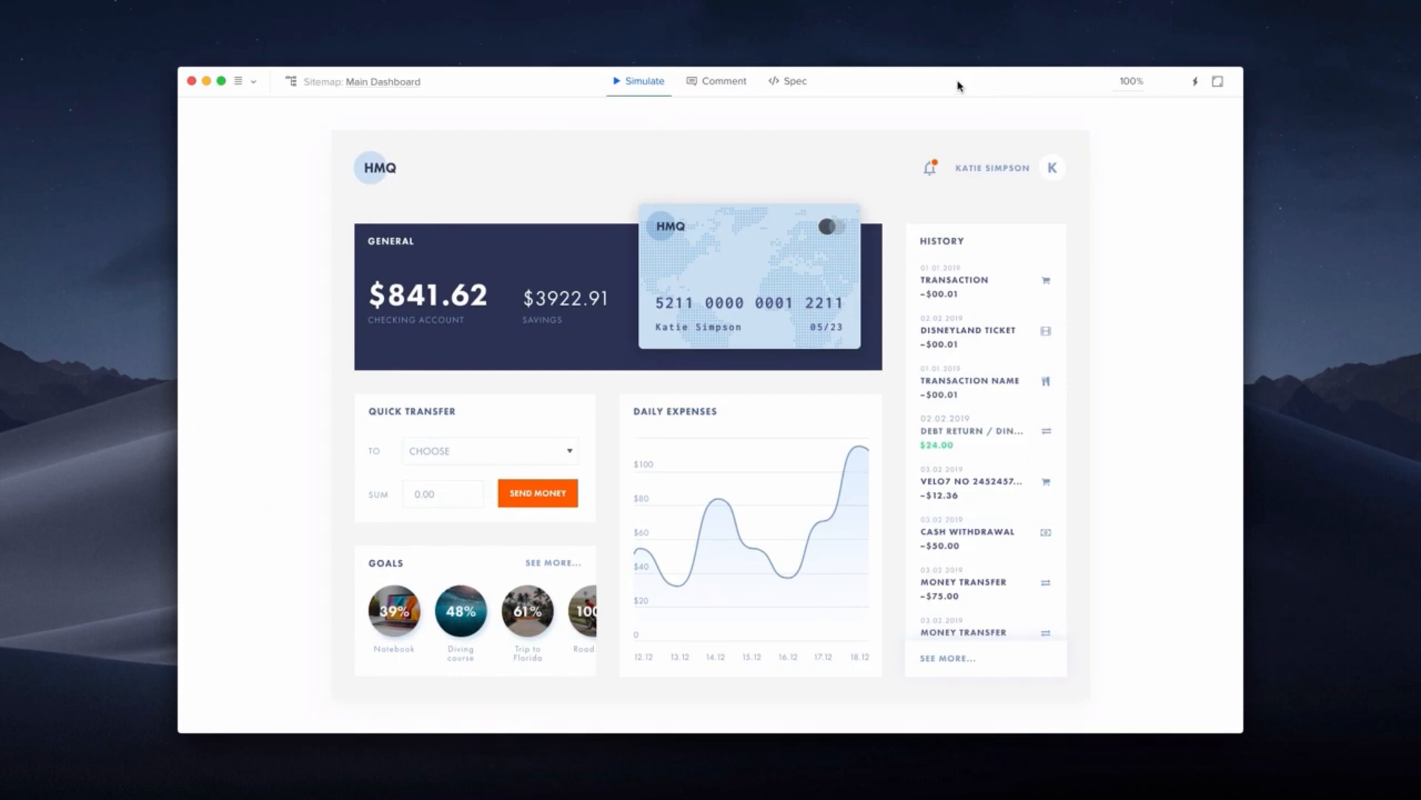
left_click(790, 83)
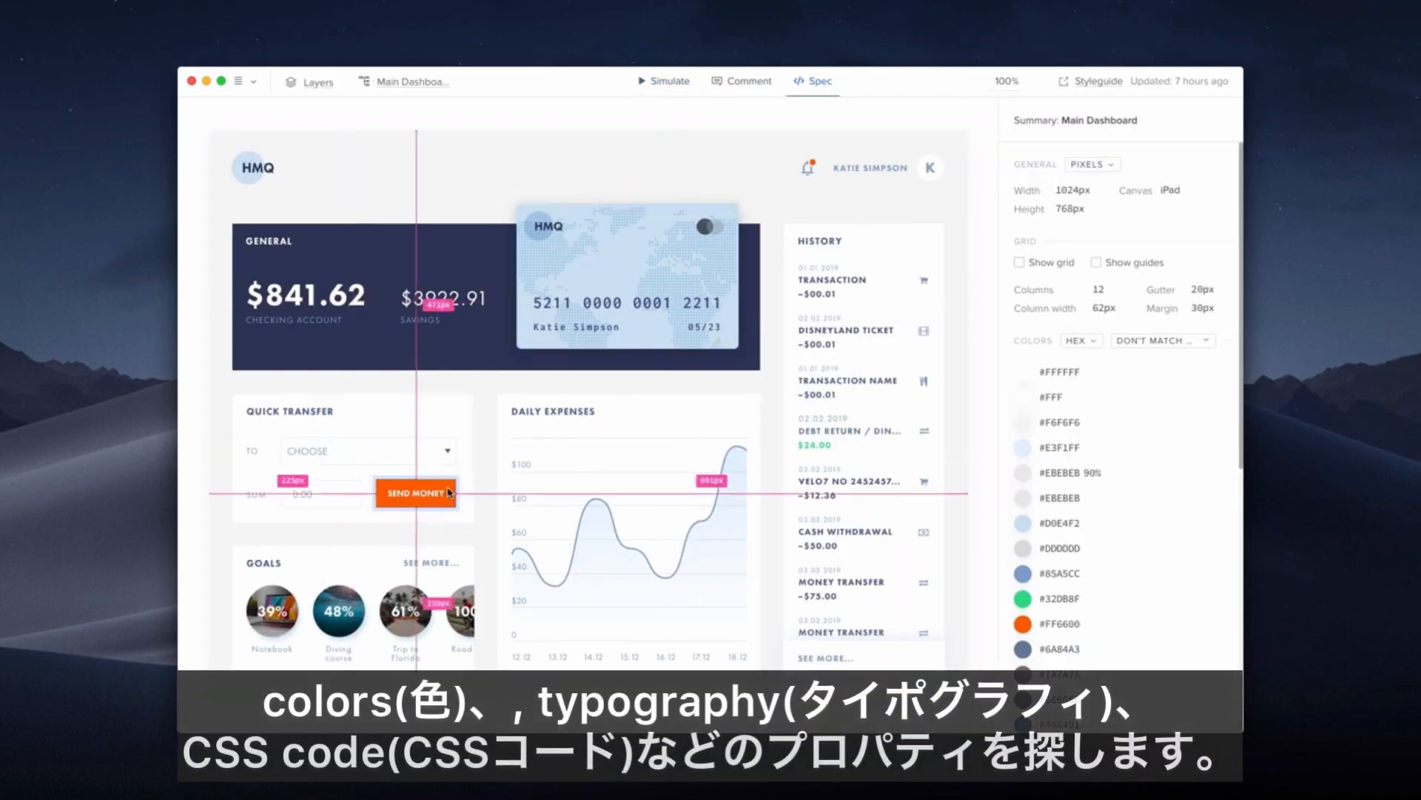
left_click(449, 492)
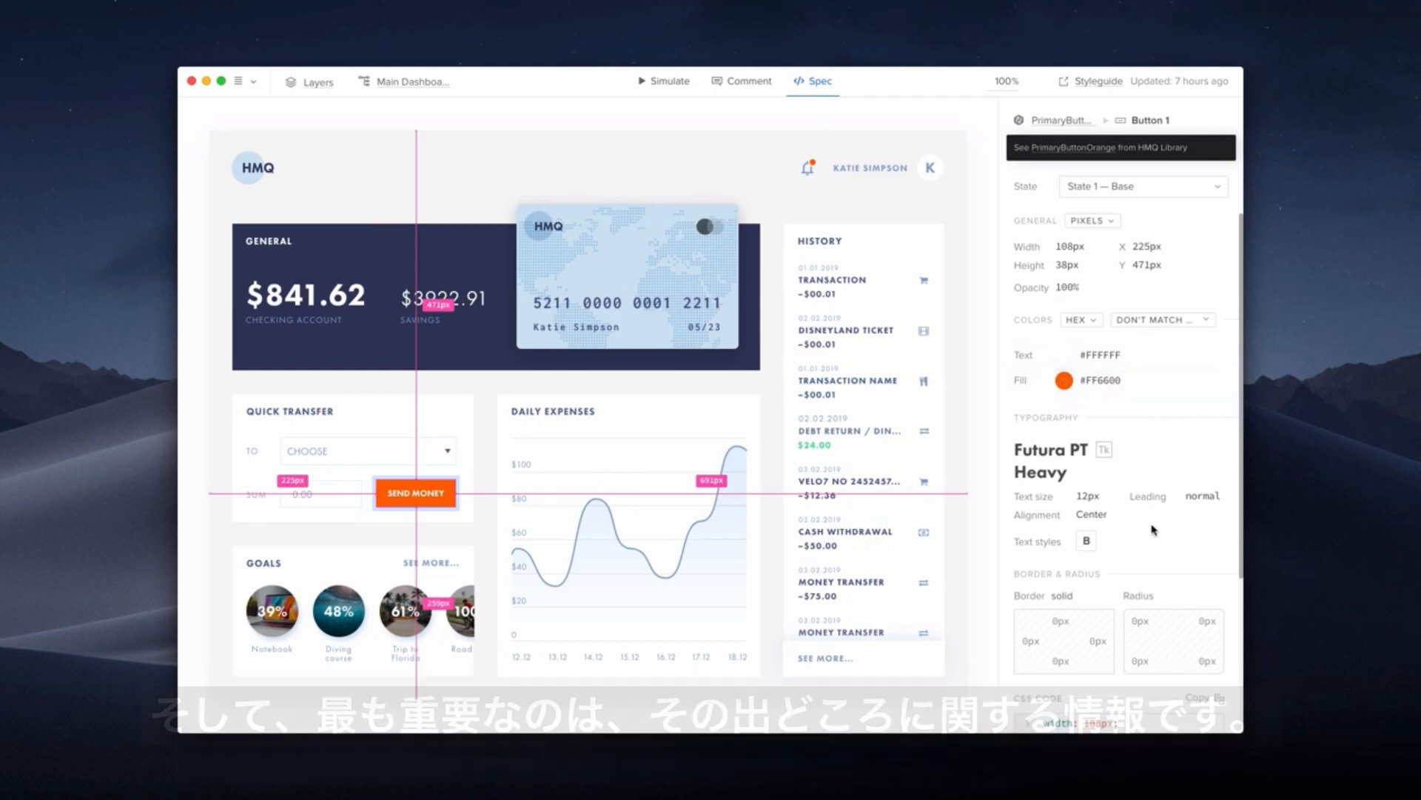
scroll(1152, 530, "down", 5)
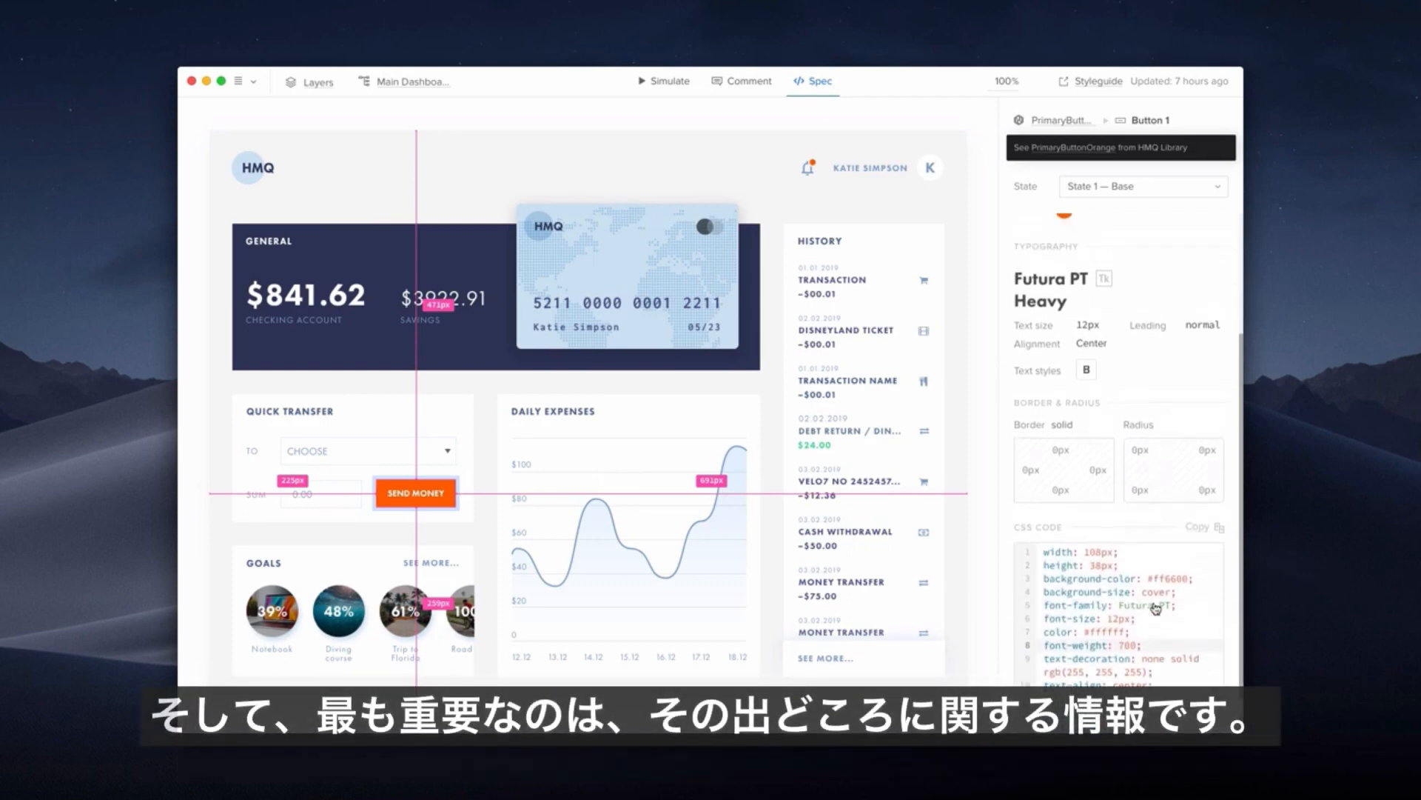
scroll(1156, 609, "up", 5)
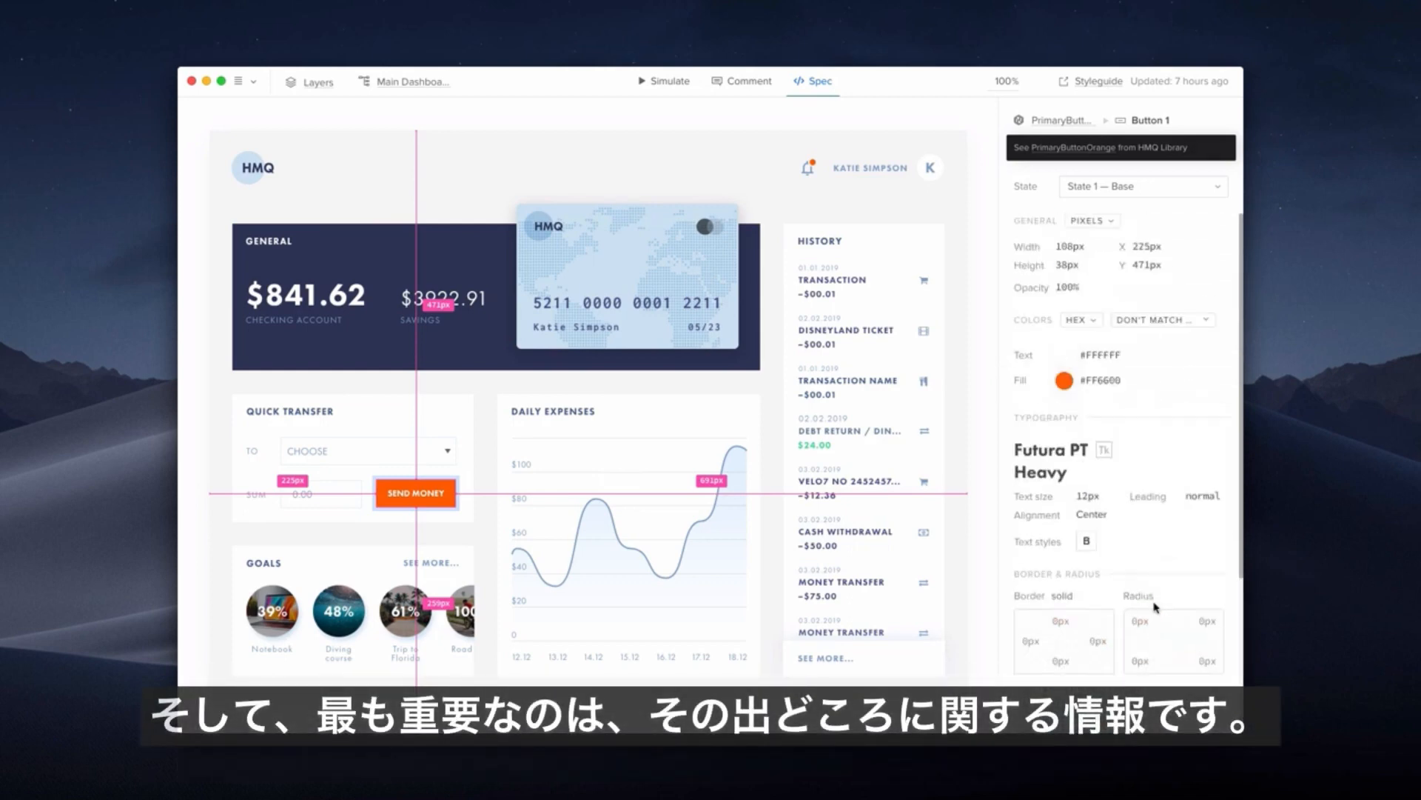
Open the PrimaryButtonOrange component's HMQ Library details in Spec mode and review its properties, documentation and code snippet.
left_click(1114, 150)
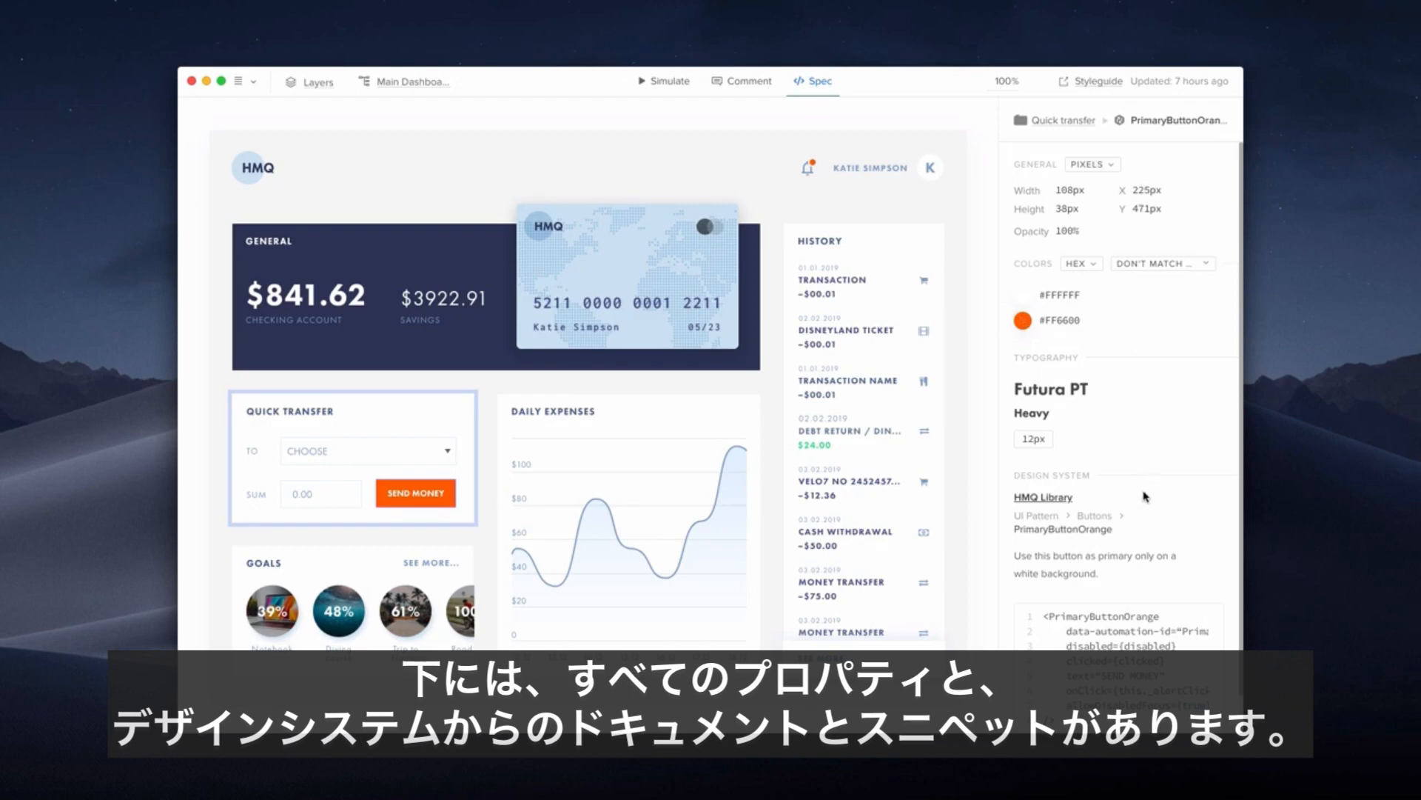
scroll(1152, 585, "down", 2)
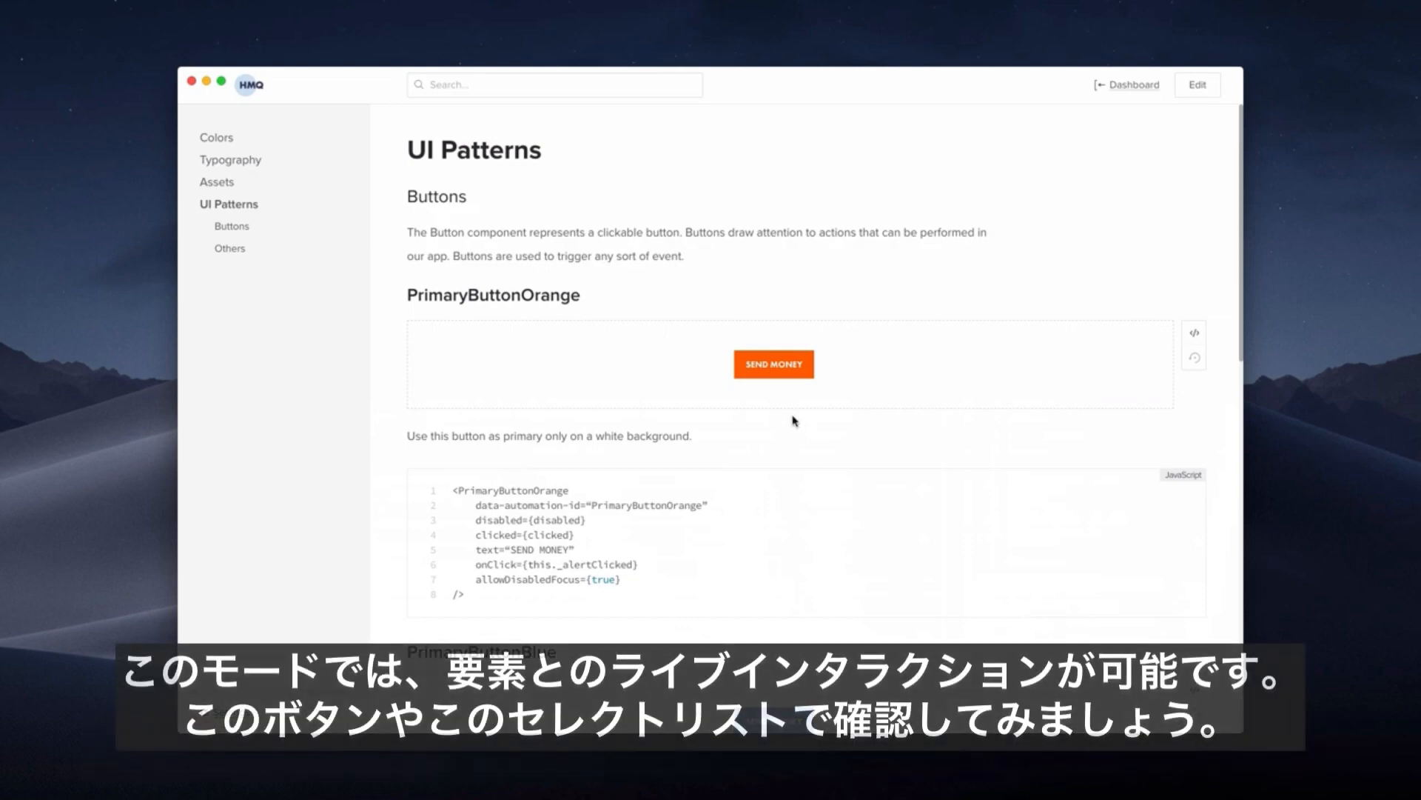
Try the live interactions of the PrimaryButtonOrange SEND MONEY button and the Selectlist in the UI Patterns documentation, keeping the list on CHOOSE.
left_click(763, 368)
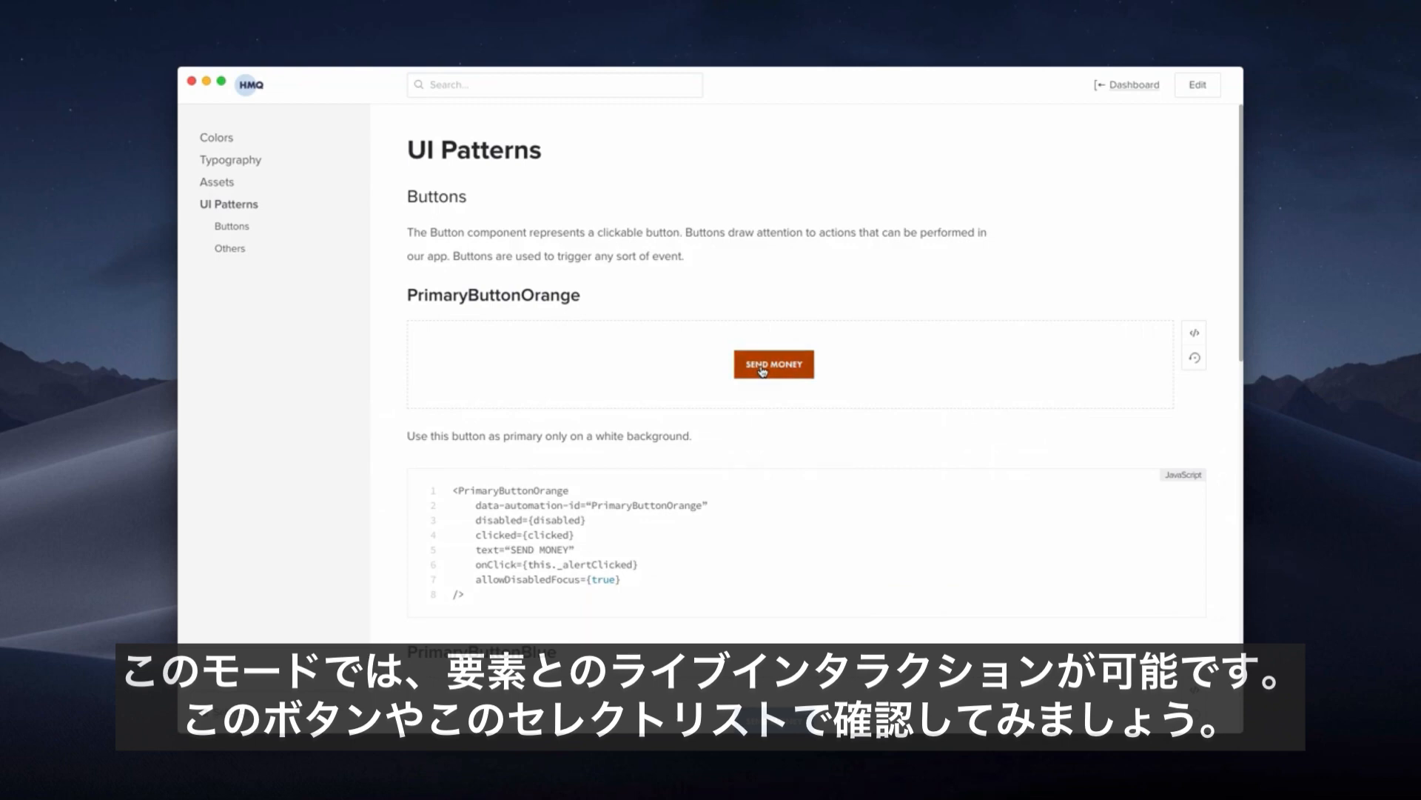
left_click(762, 368)
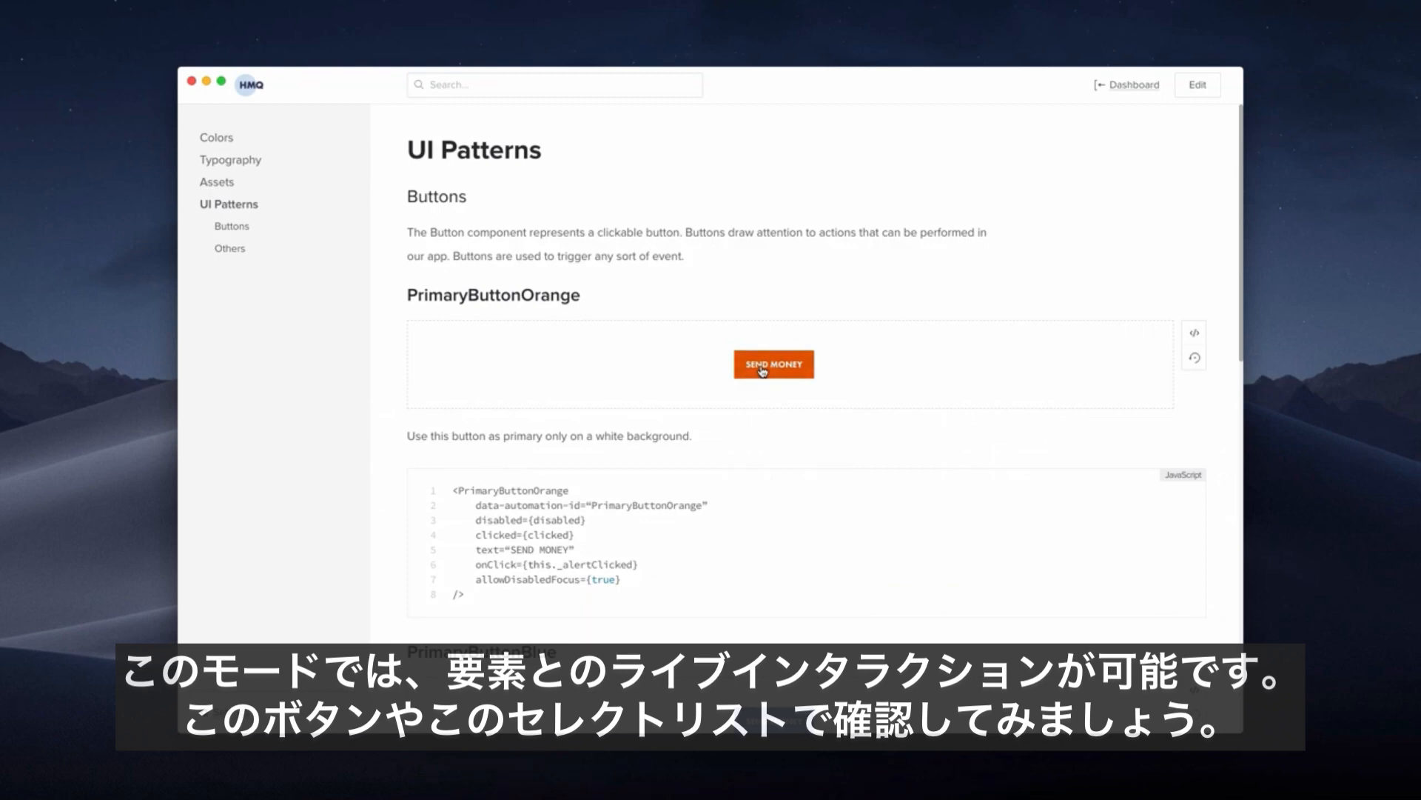
scroll(762, 368, "down", 12)
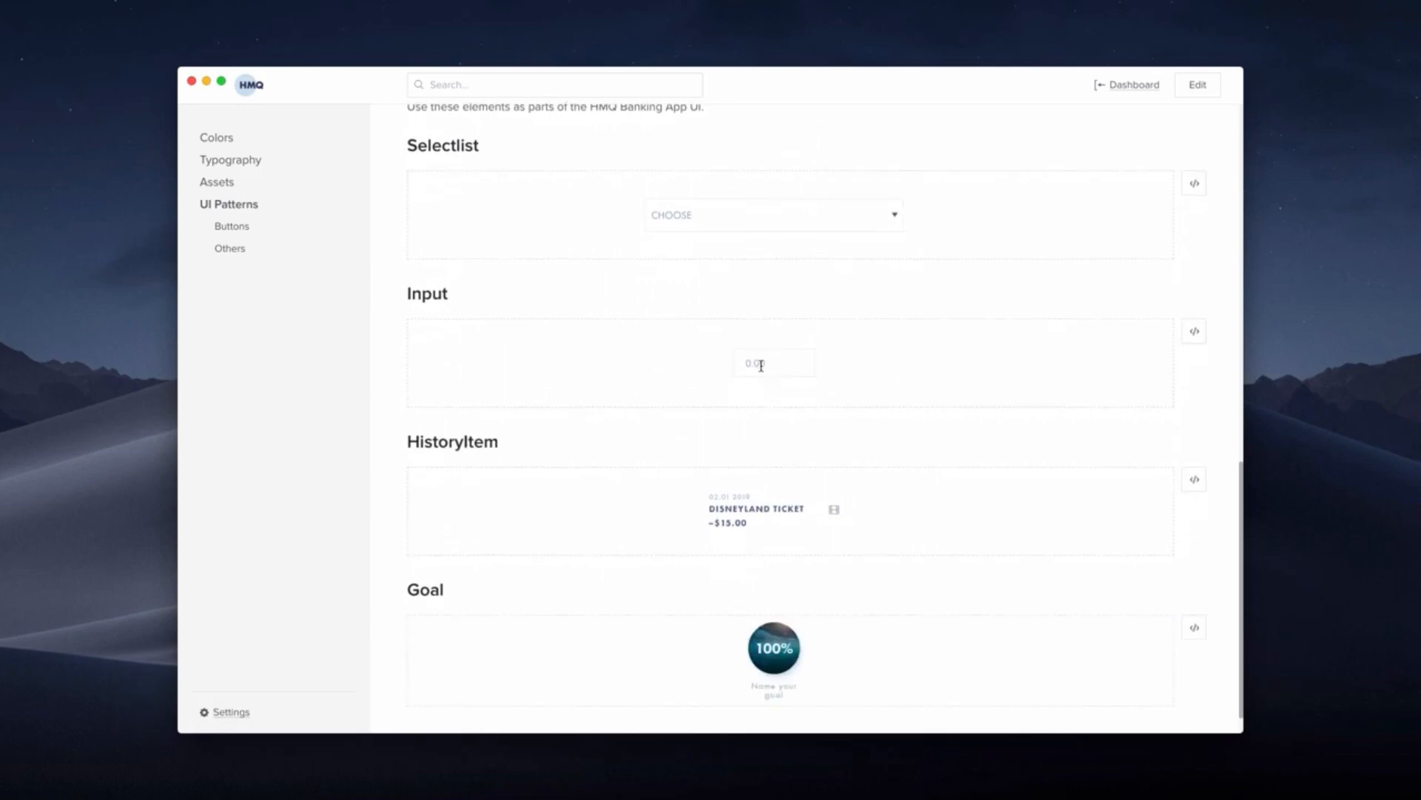
left_click(763, 216)
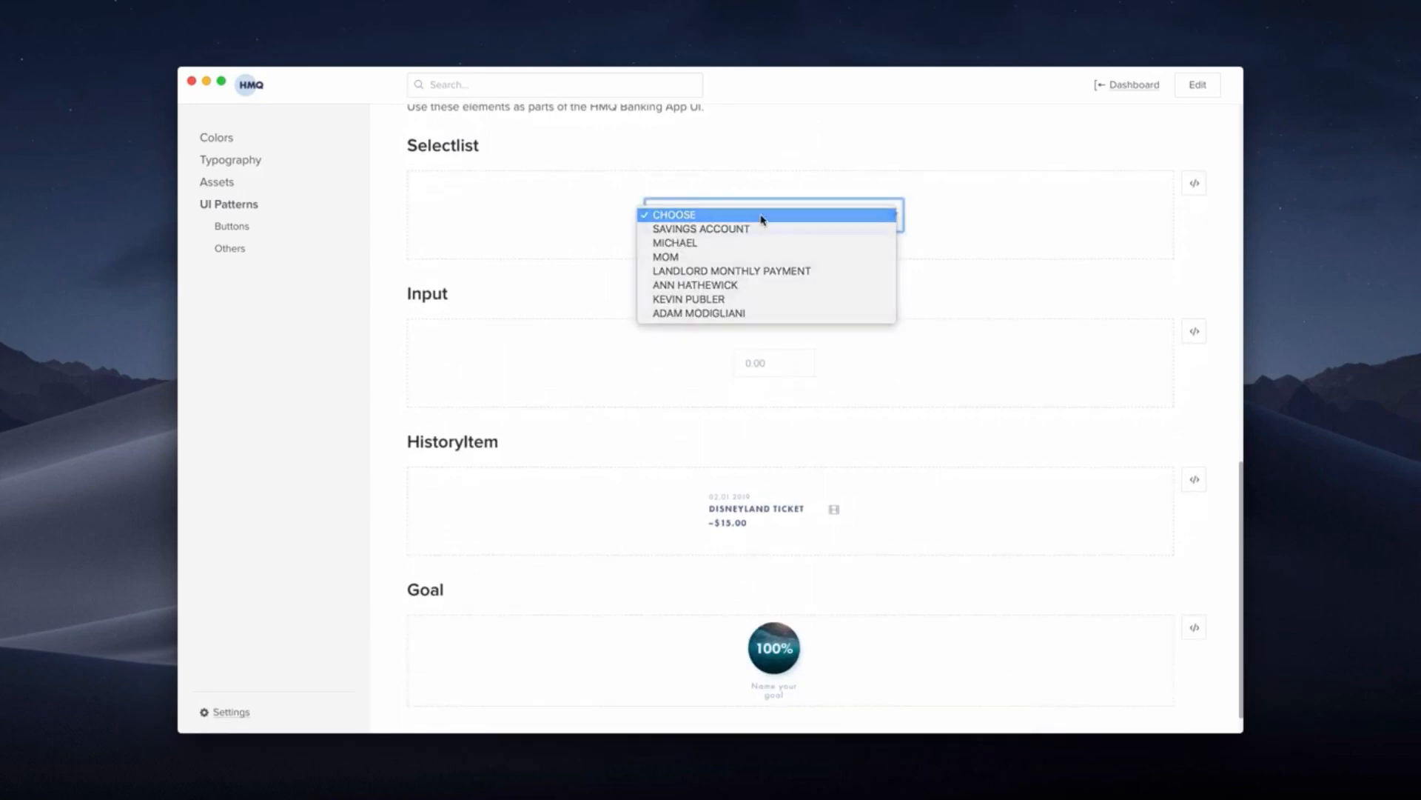
left_click(762, 216)
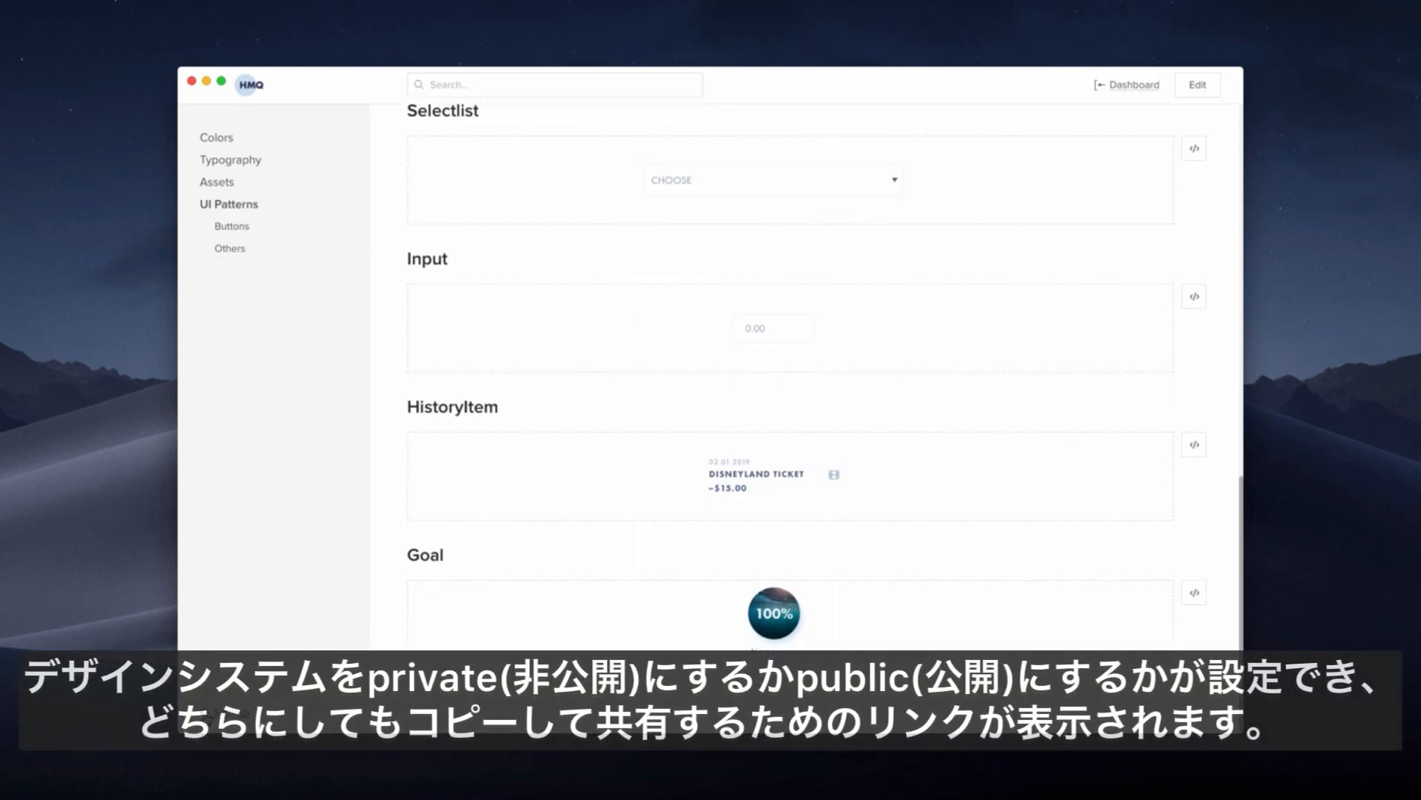
Review the design system's sharing access and link, token links and company logo customization in its settings, and close them without saving.
left_click(209, 717)
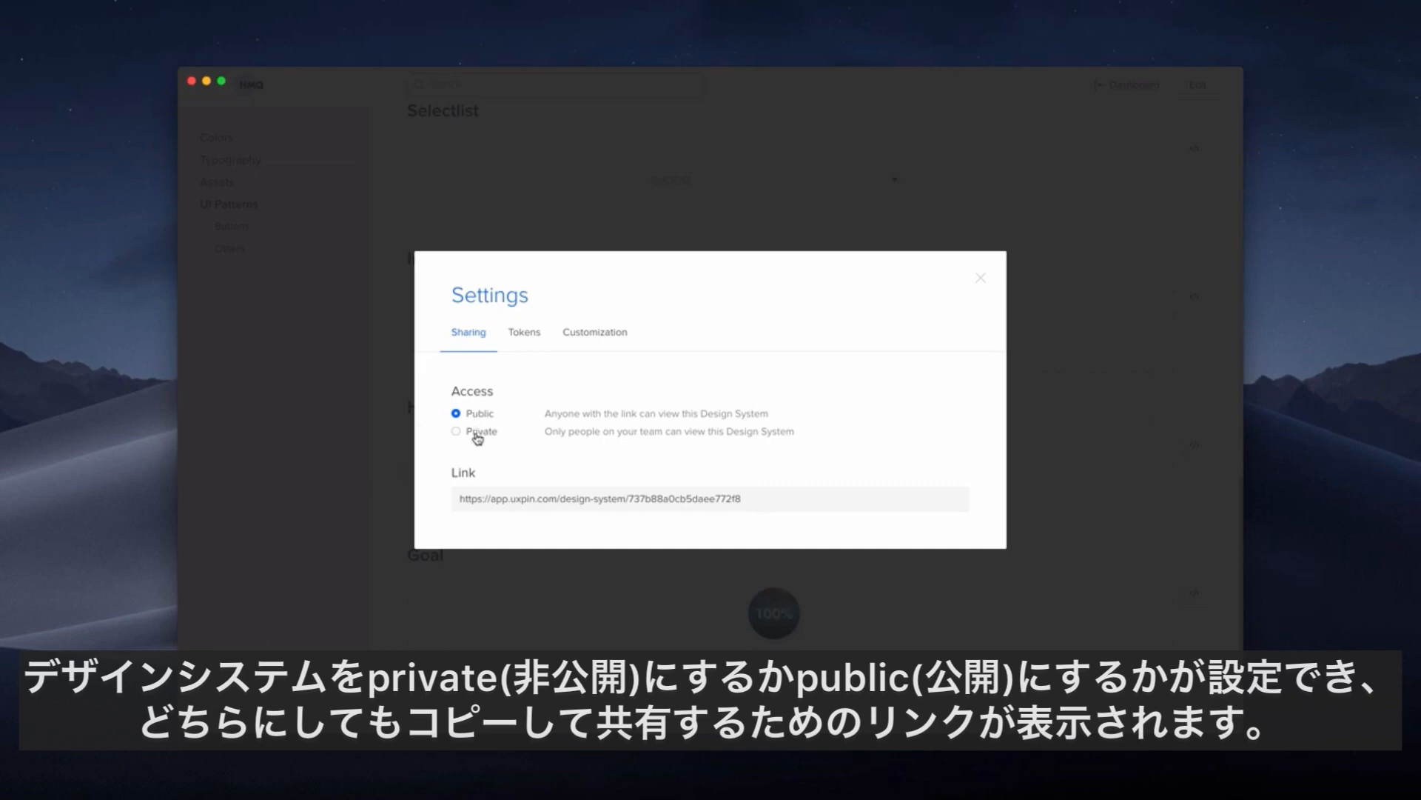
left_click(584, 500)
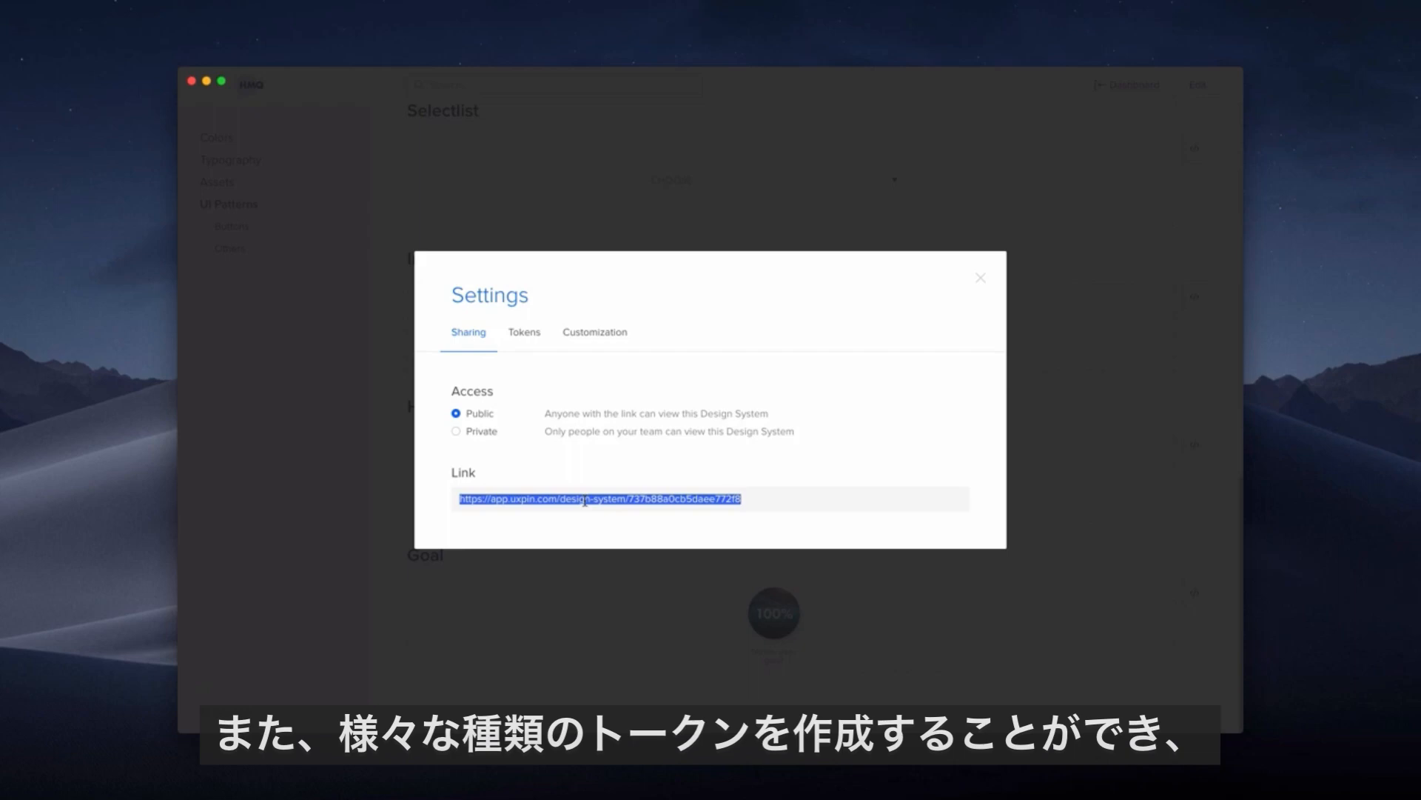
left_click(524, 332)
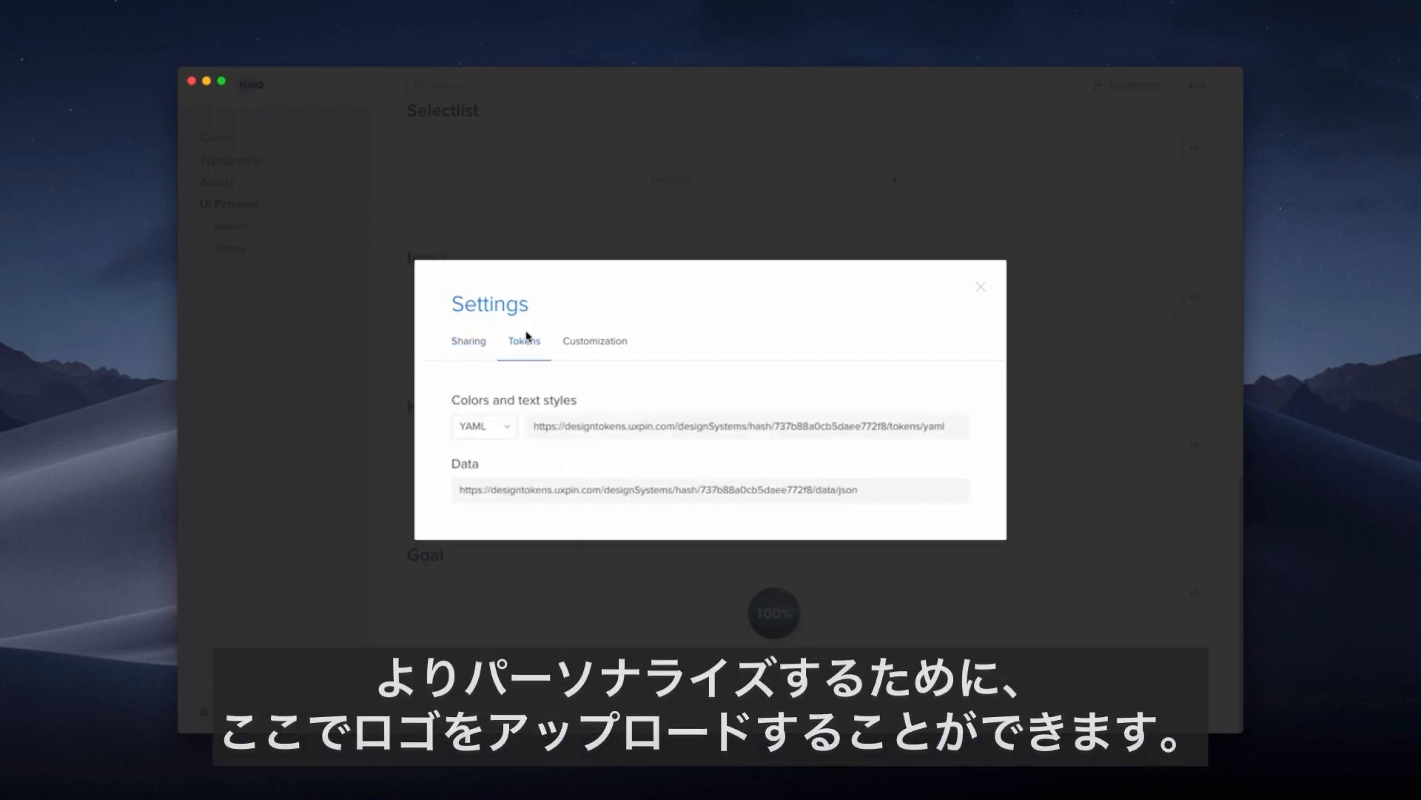
left_click(586, 342)
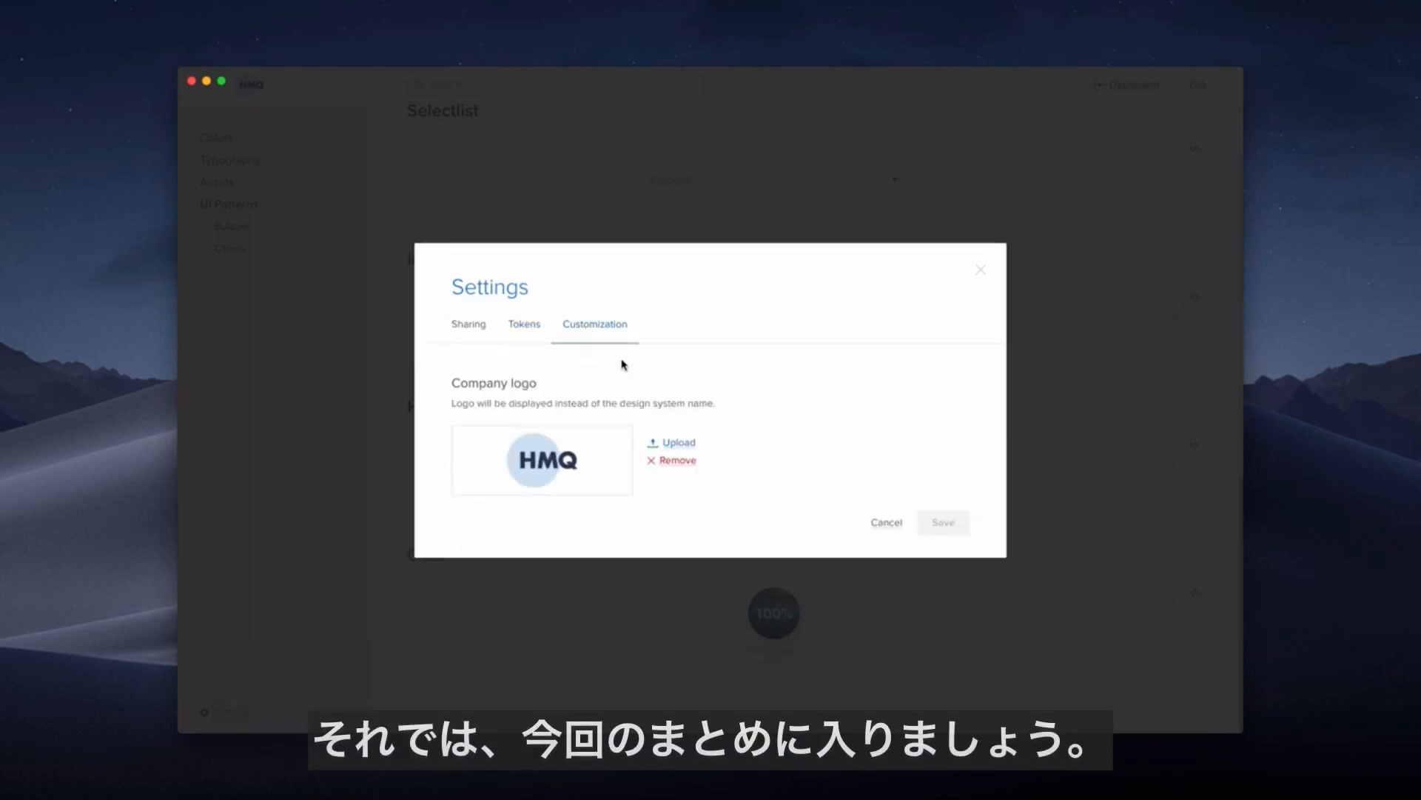
left_click(881, 524)
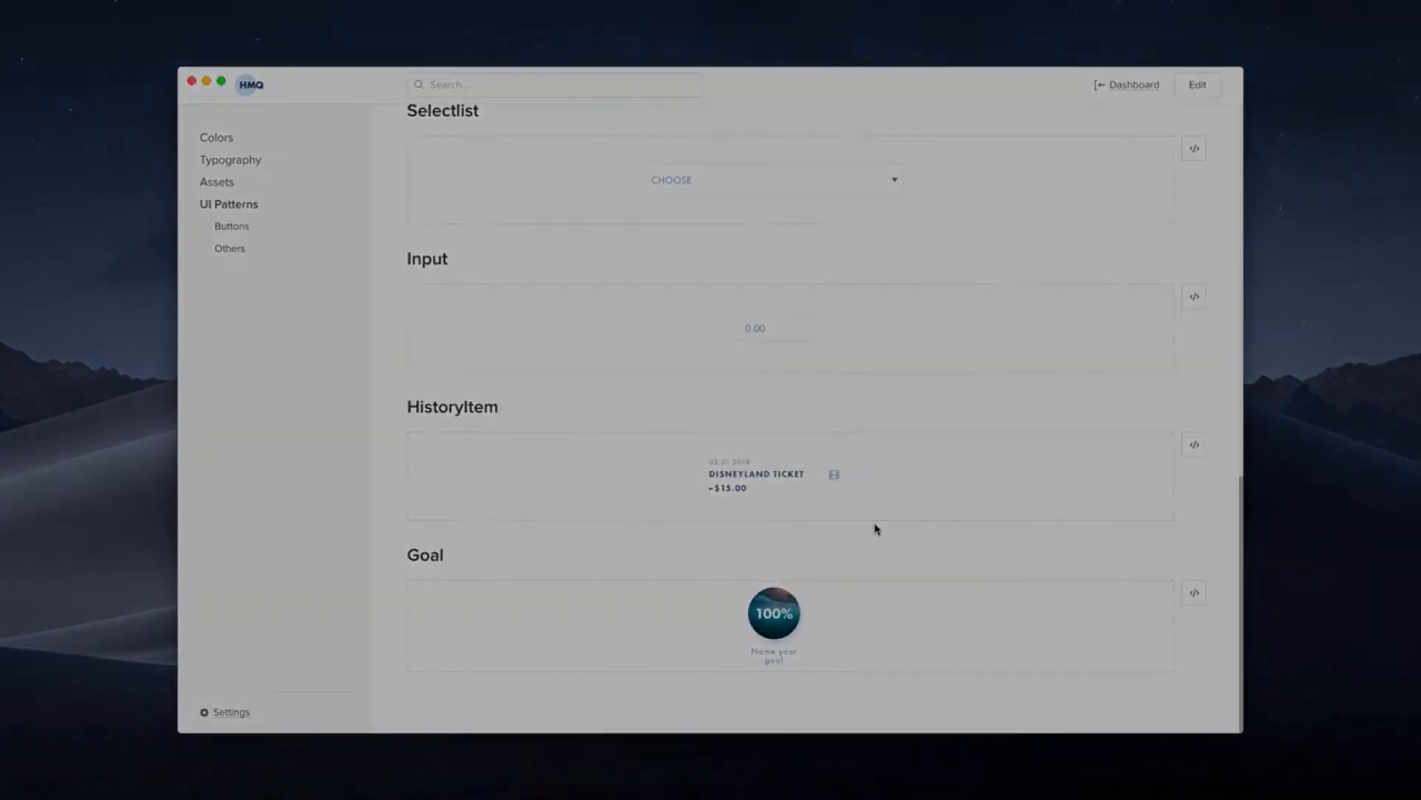